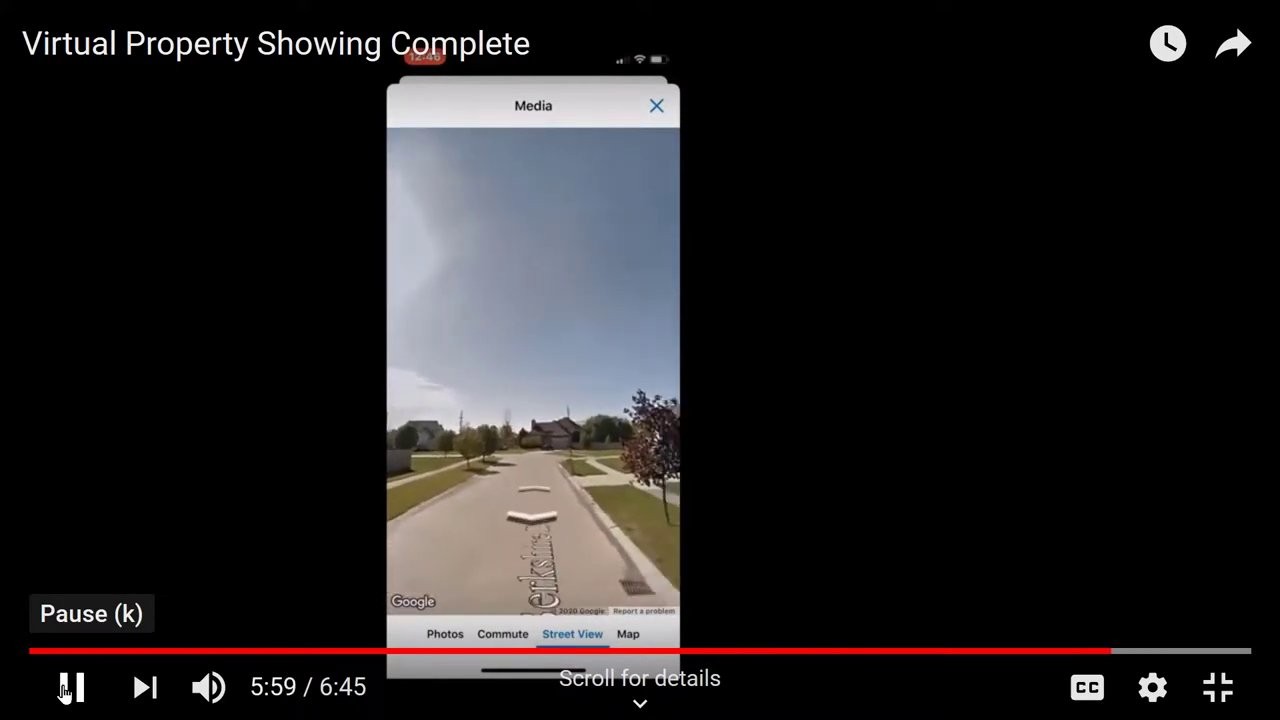
Step: Pause the full-screen Virtual Property Showing Complete video at 5:59
left_click(64, 690)
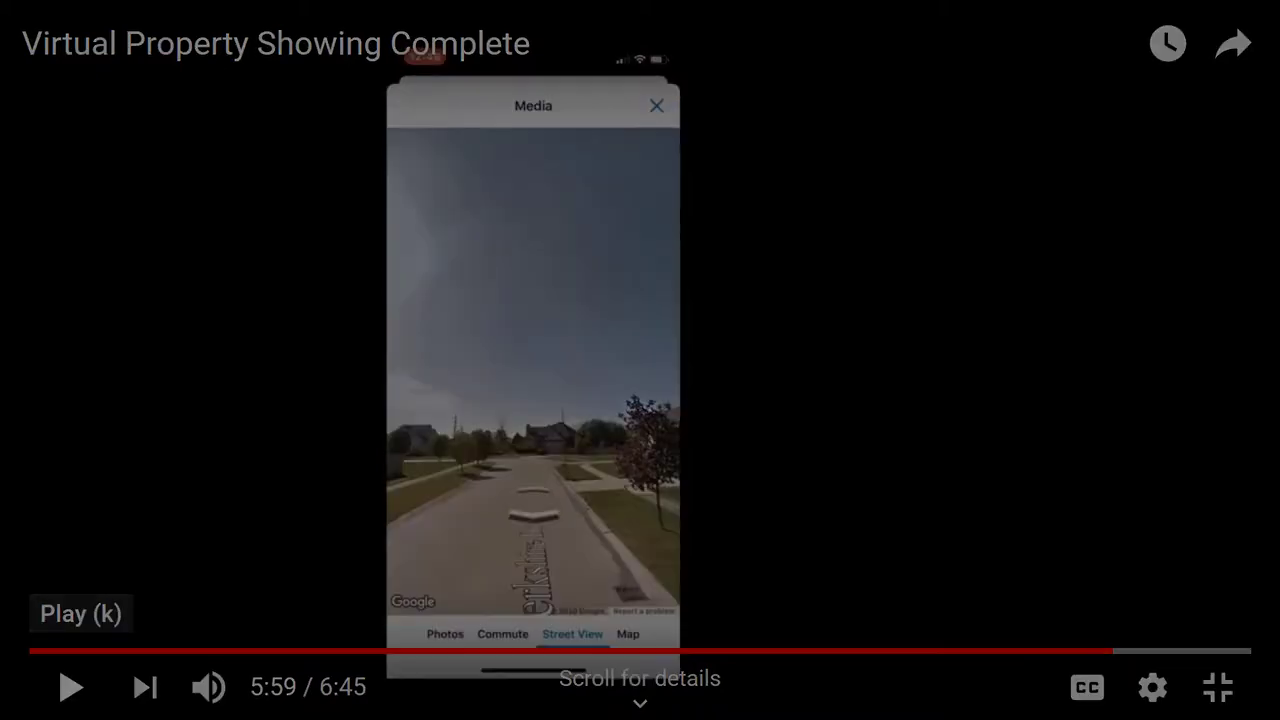
Step: Exit full-screen playback and close the YouTube video tab
key("Escape")
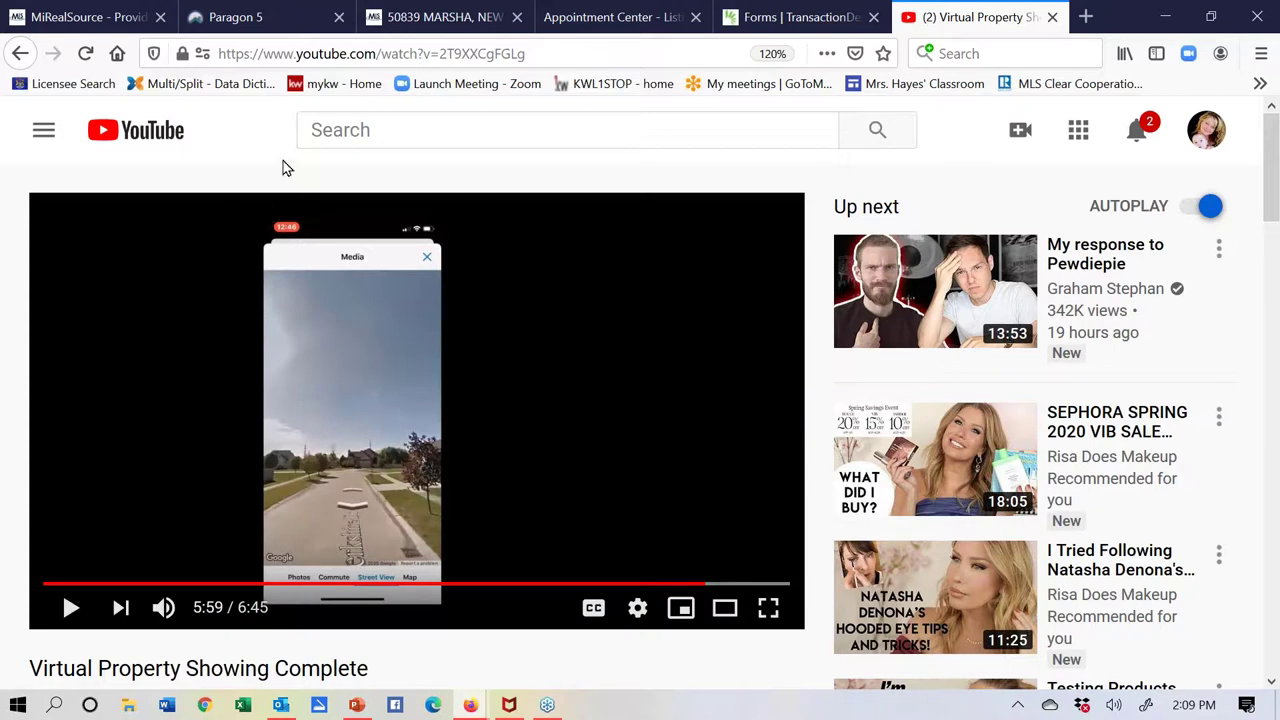
left_click(1053, 17)
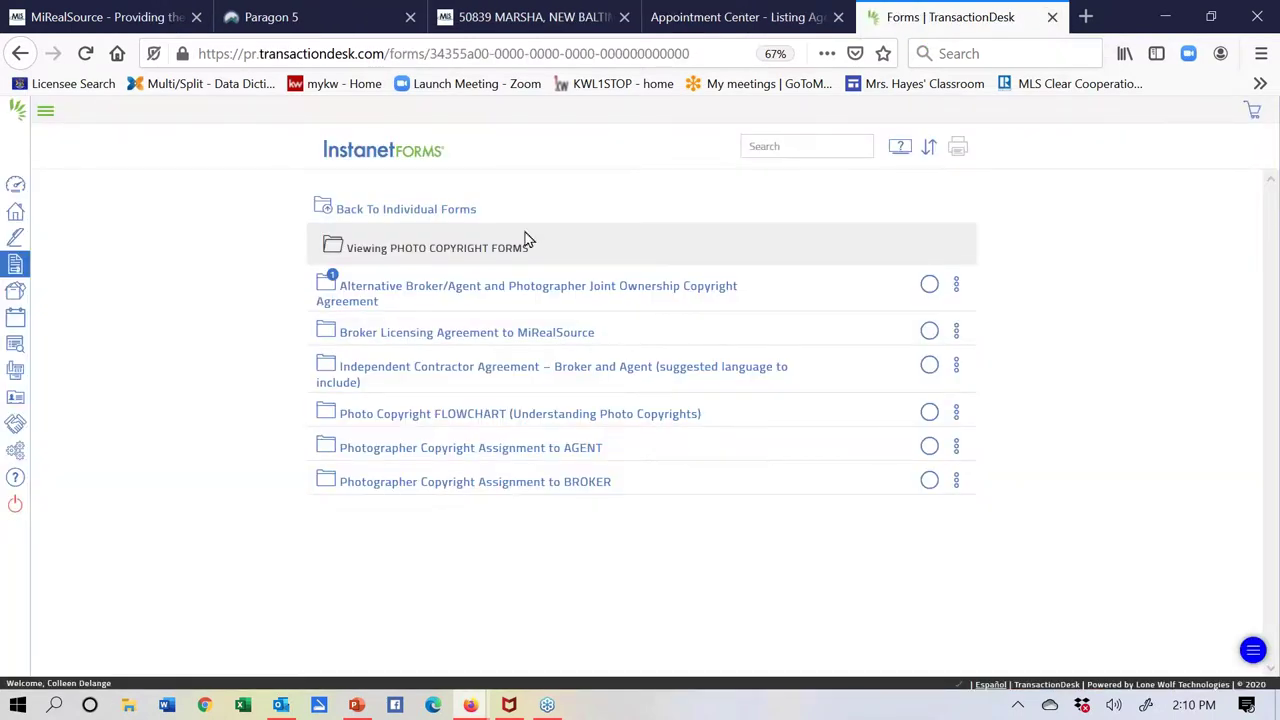
Step: Open the Alternative Broker/Agent folder and its Photographer Joint Ownership Copyright Agreement form
left_click(462, 297)
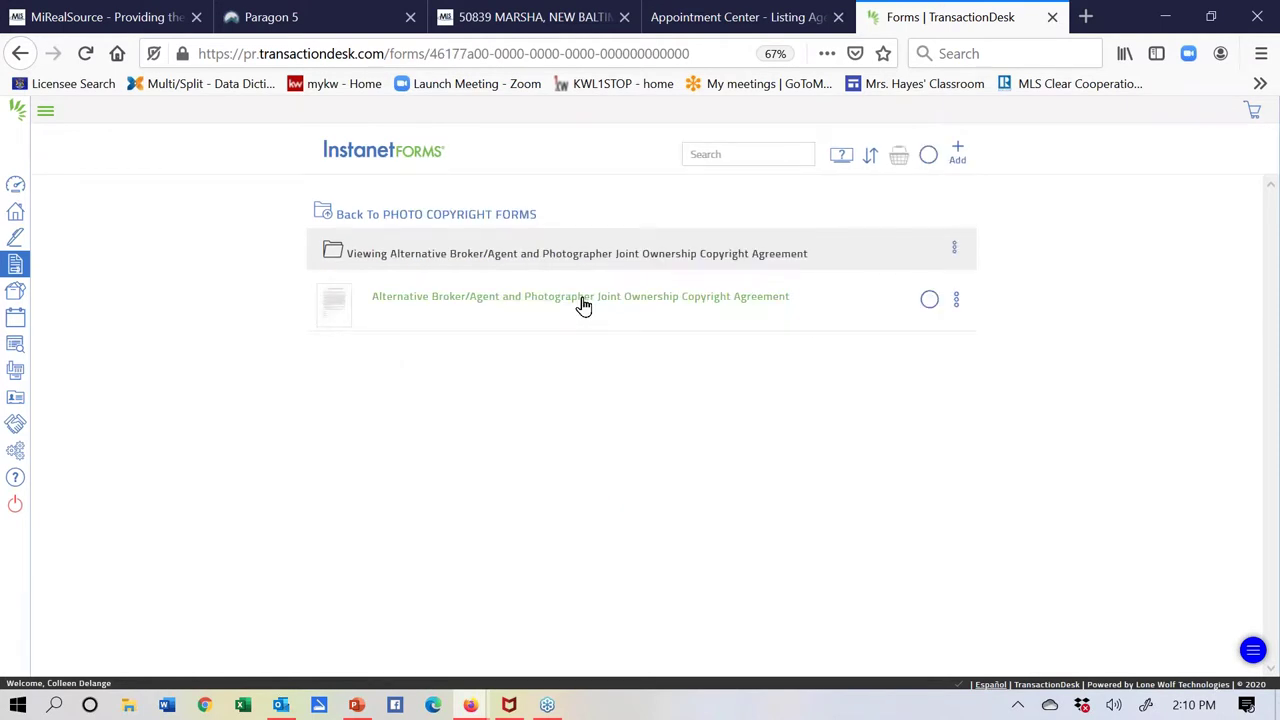
left_click(582, 304)
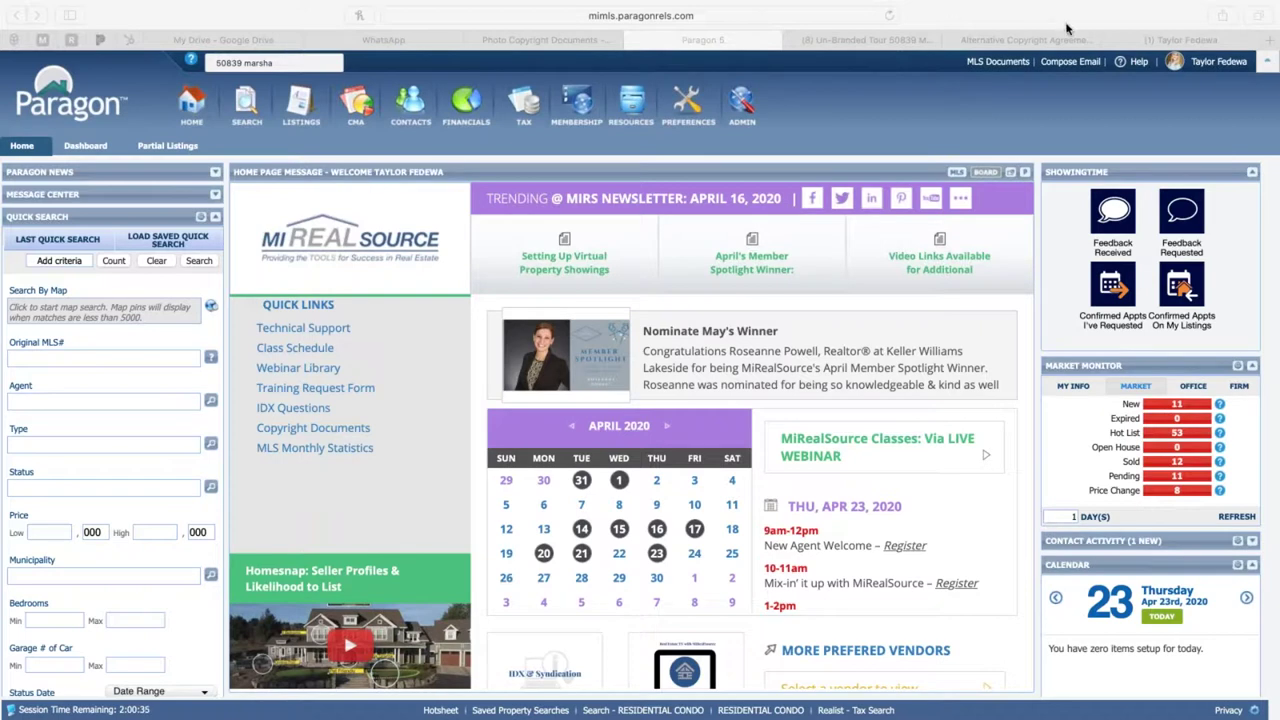
Step: On the Facebook profile, show past Events and start a new private online event
left_click(1140, 42)
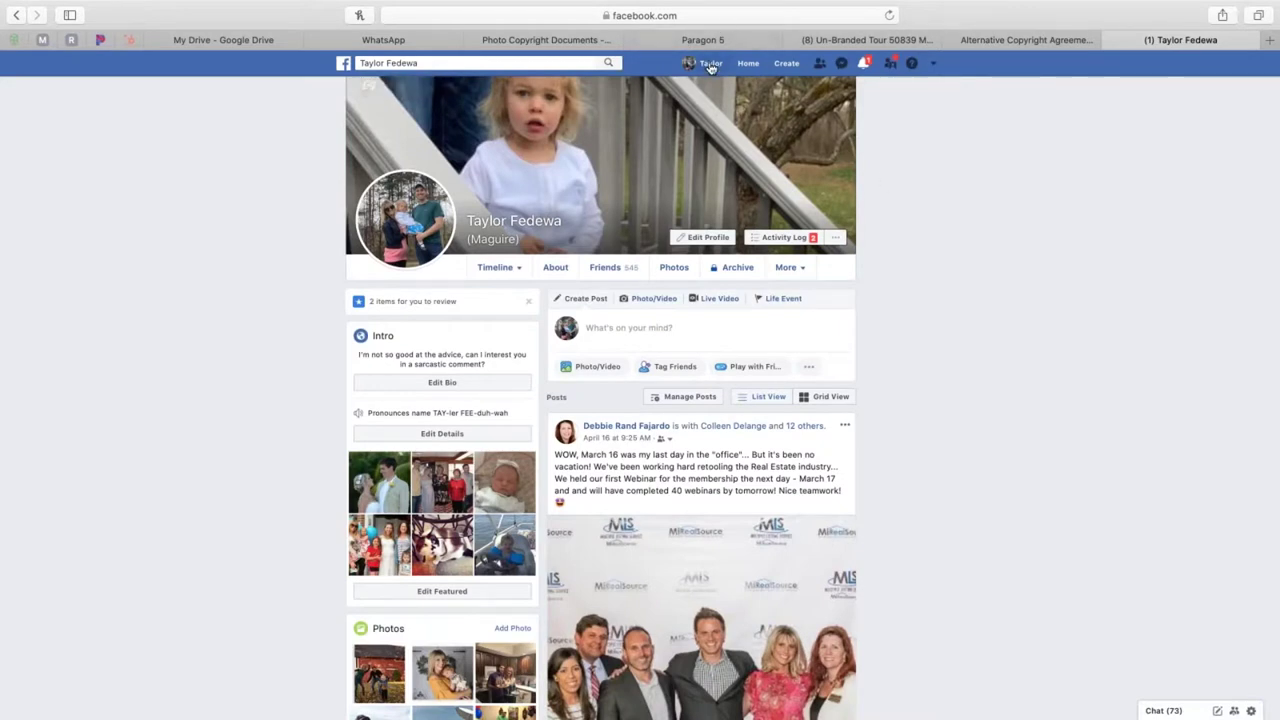
left_click(933, 63)
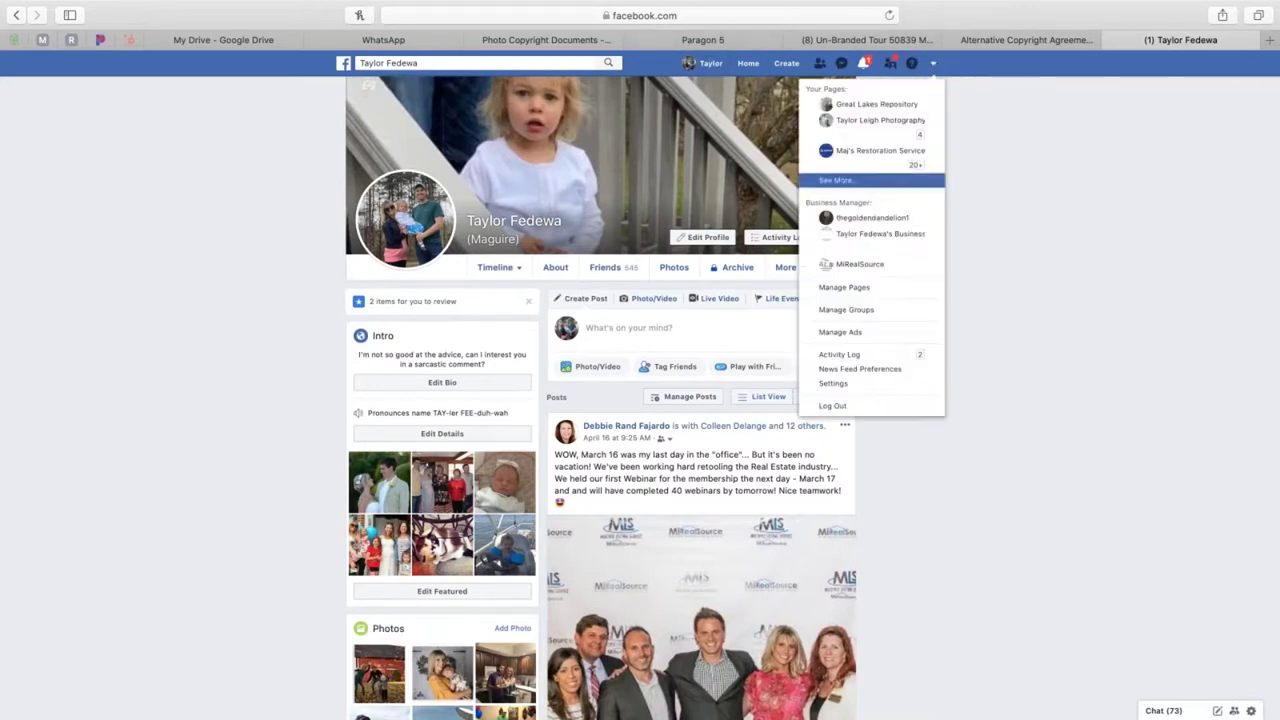
left_click(975, 143)
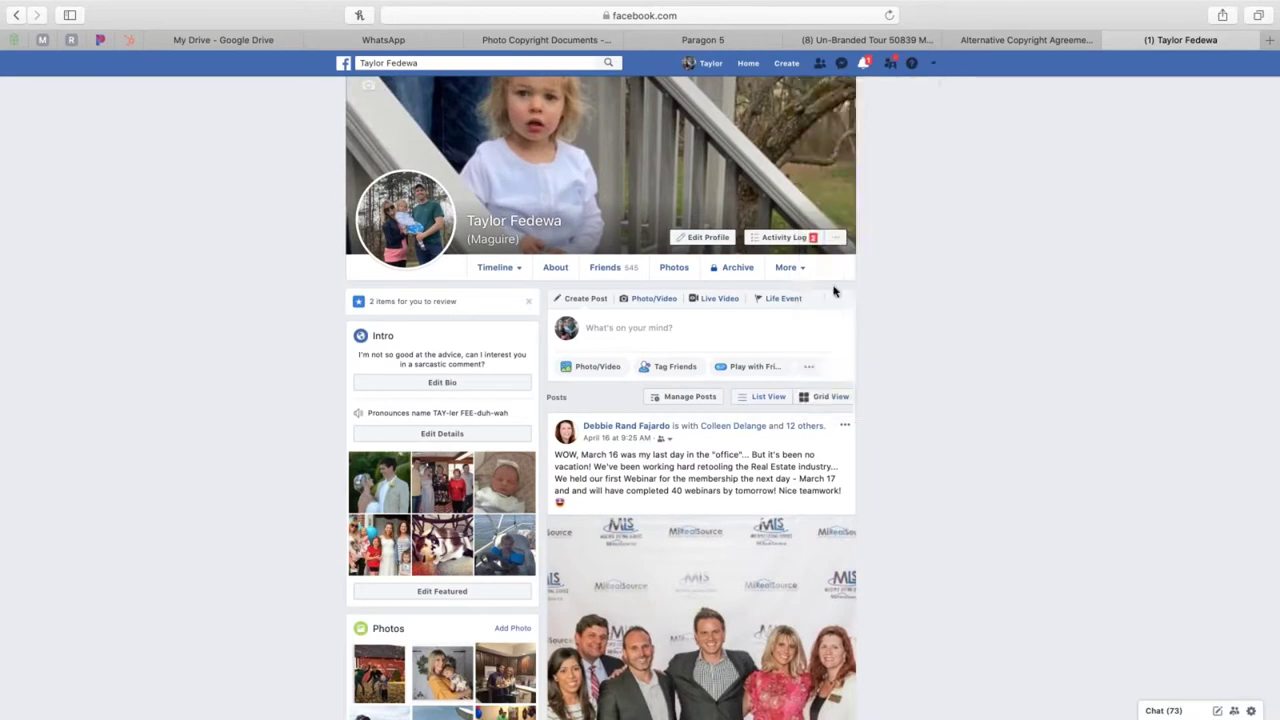
left_click(788, 267)
left_click(786, 415)
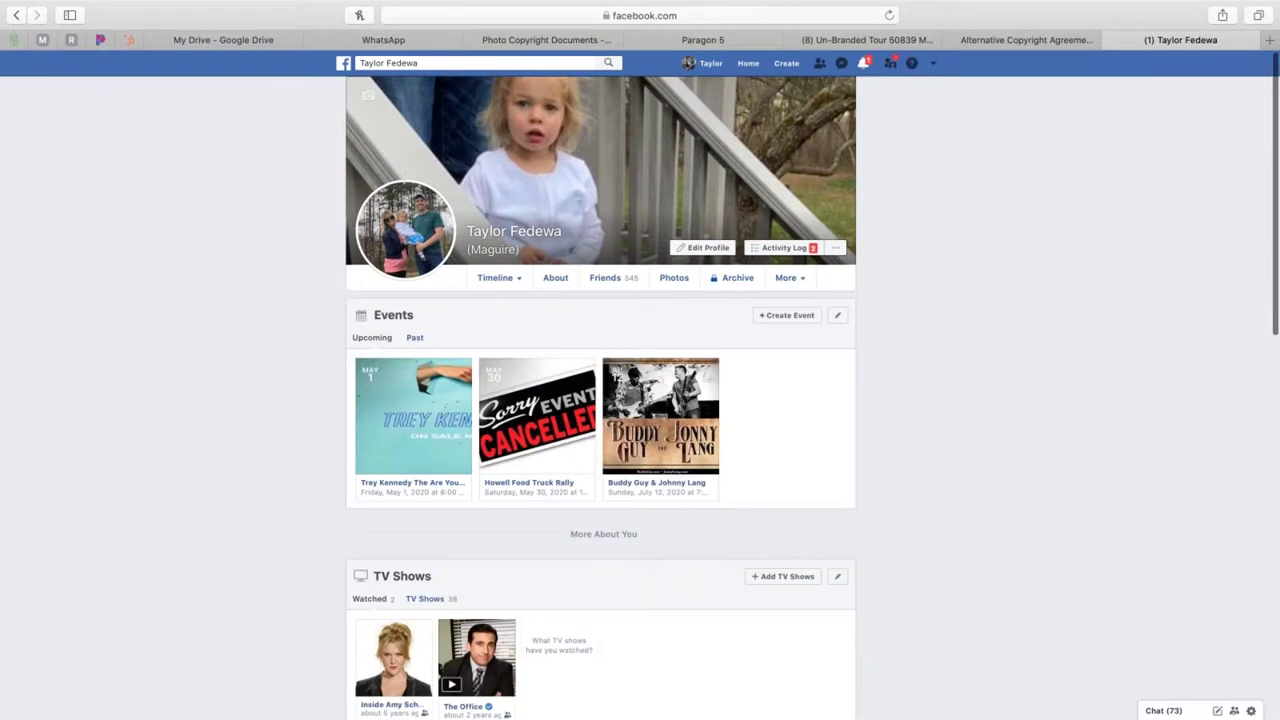
left_click(415, 338)
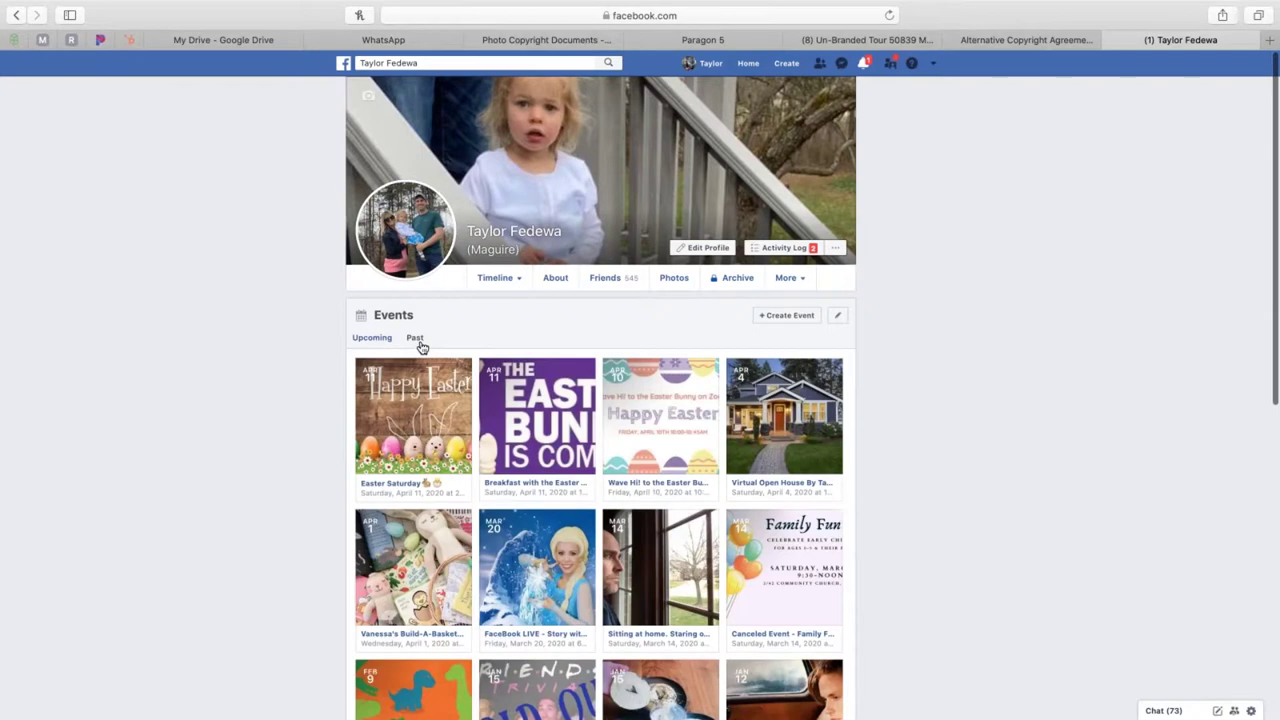
left_click(775, 315)
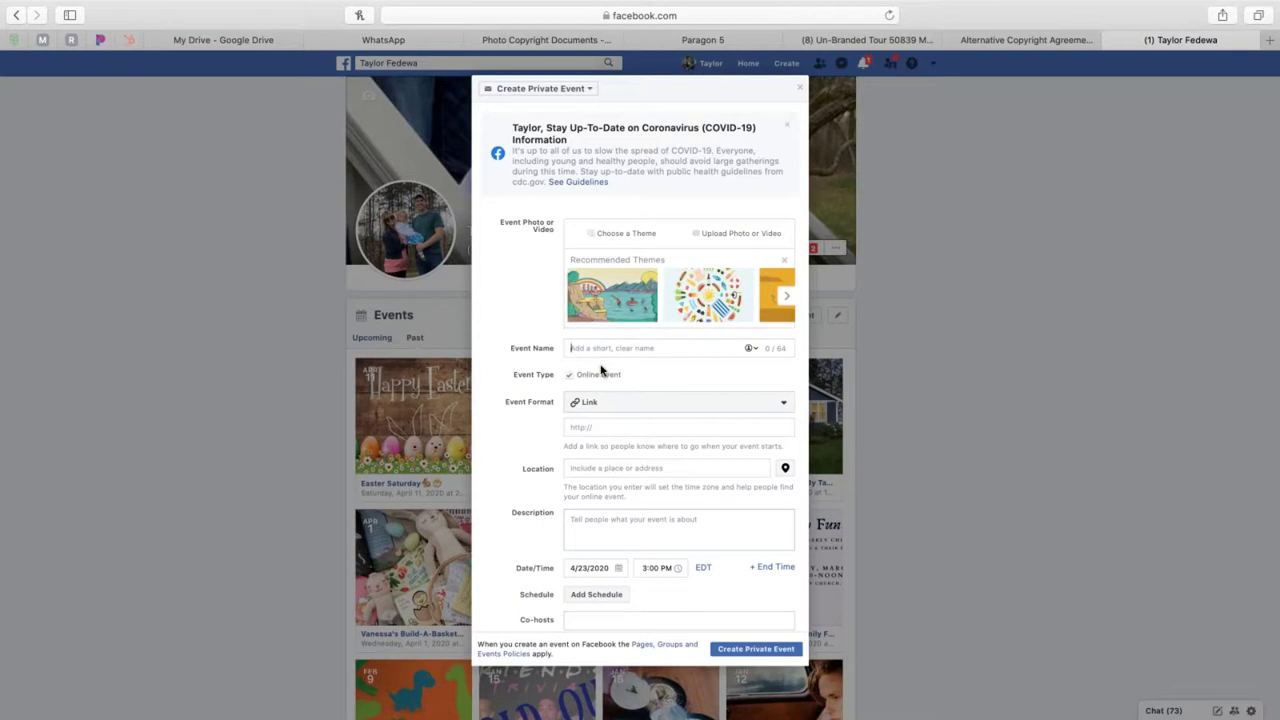
Step: Name the event 'Virtual Open House Hosted by' followed by the agent's name
type("Virtual Open House Hosted by Taylor Fedewa")
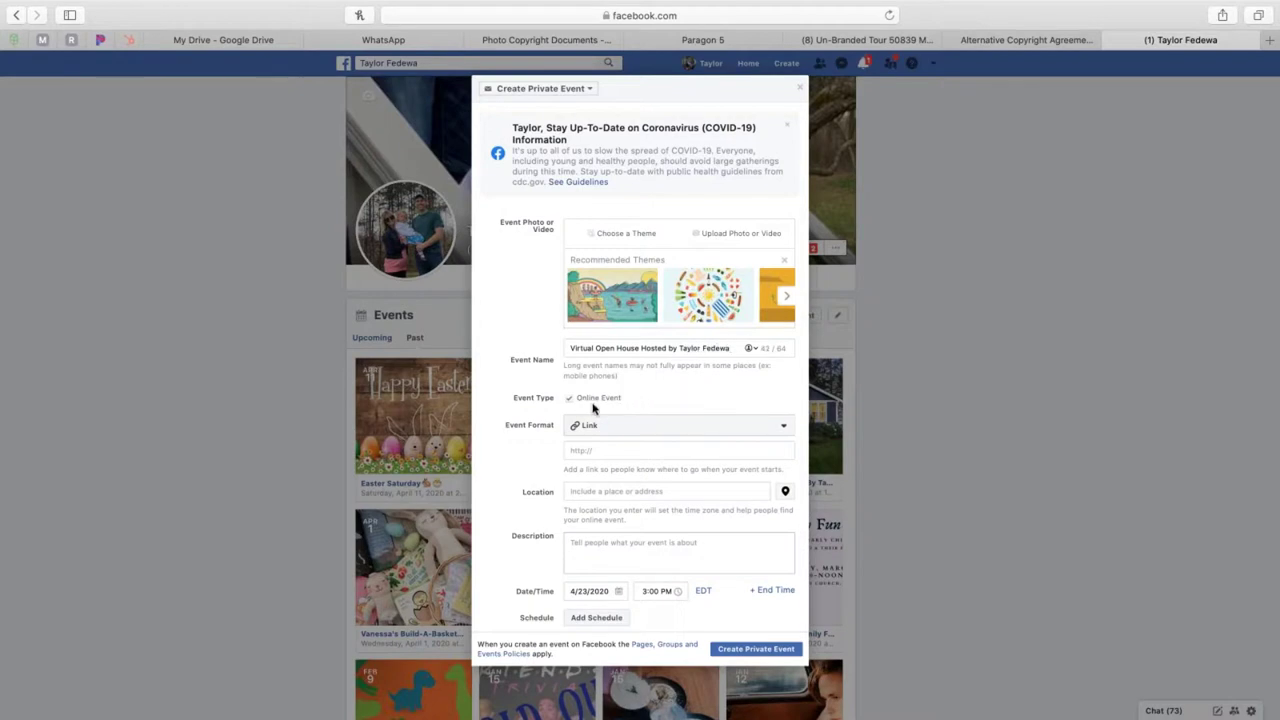
Step: Keep Link as the event format, check location and date, then discard the form unsaved
left_click(586, 427)
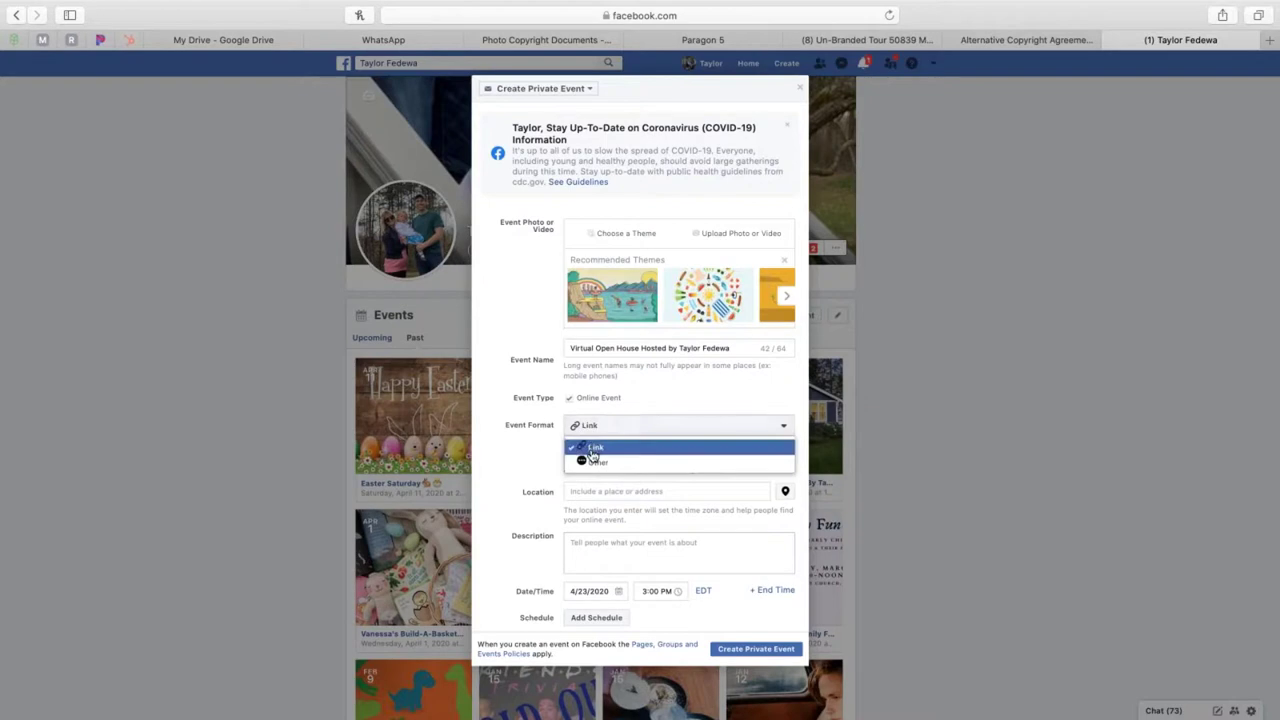
left_click(546, 445)
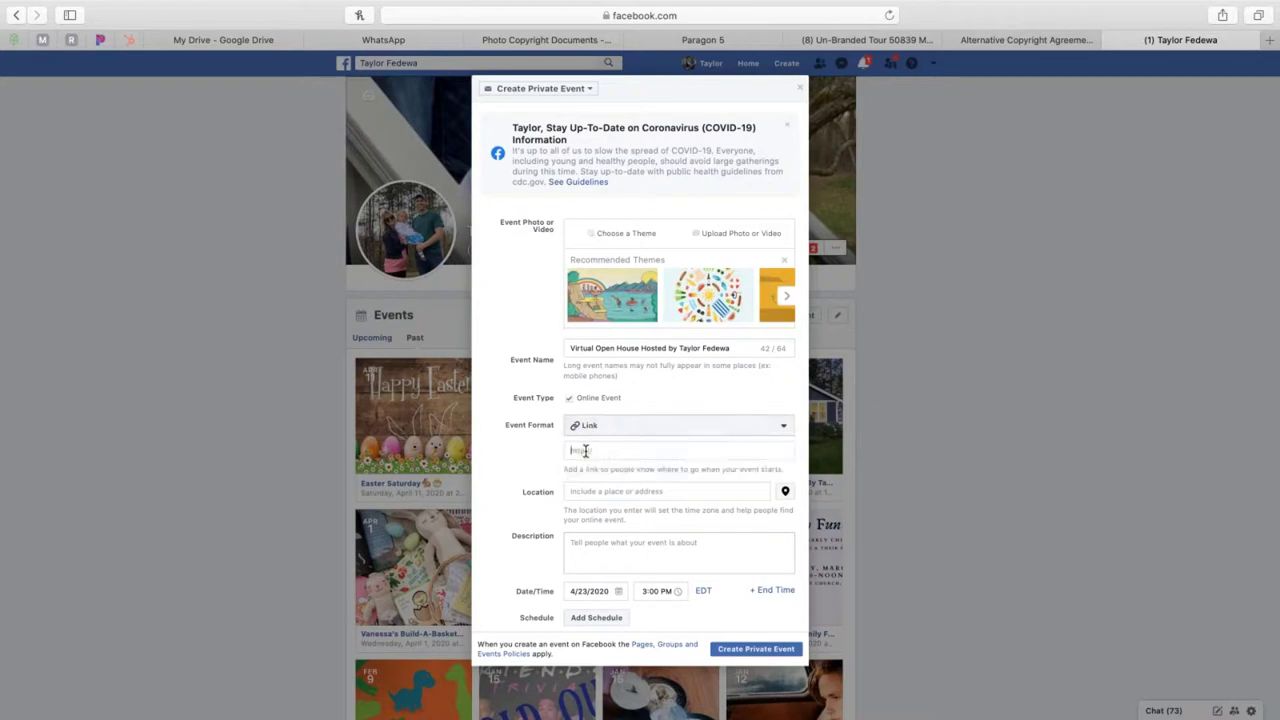
left_click(630, 491)
left_click(606, 591)
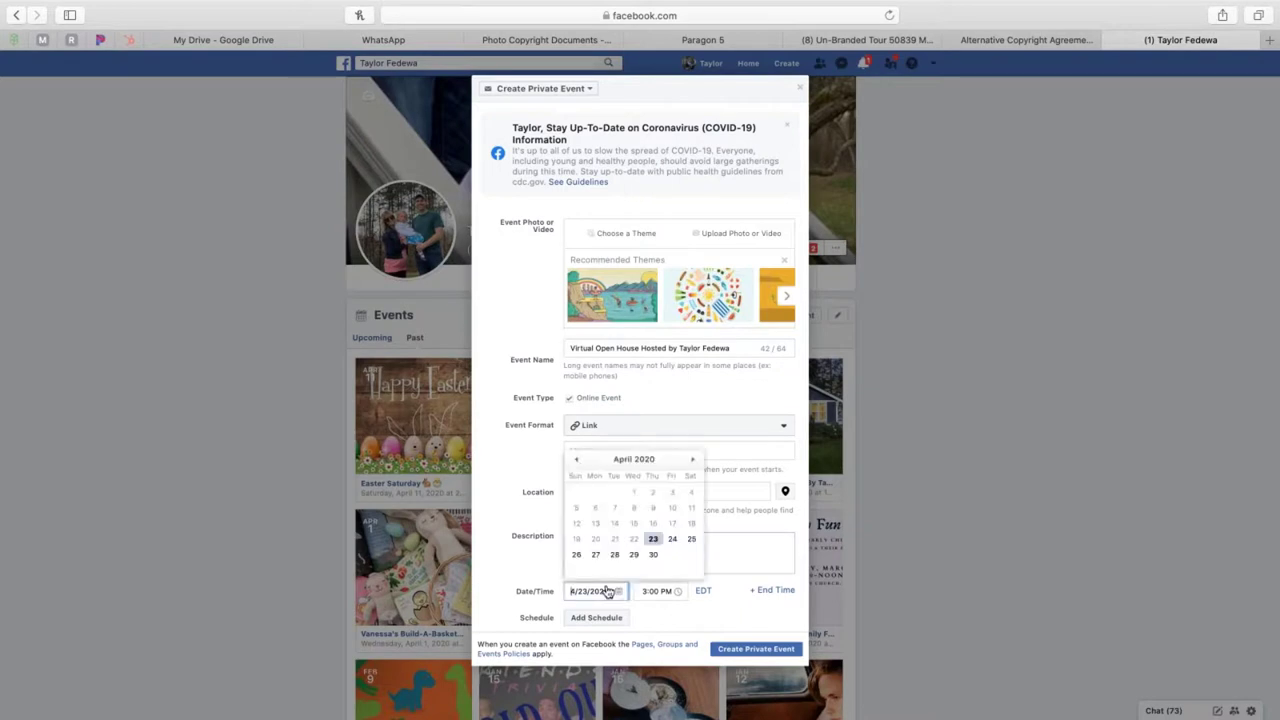
scroll(607, 591, "down", 2)
left_click(535, 566)
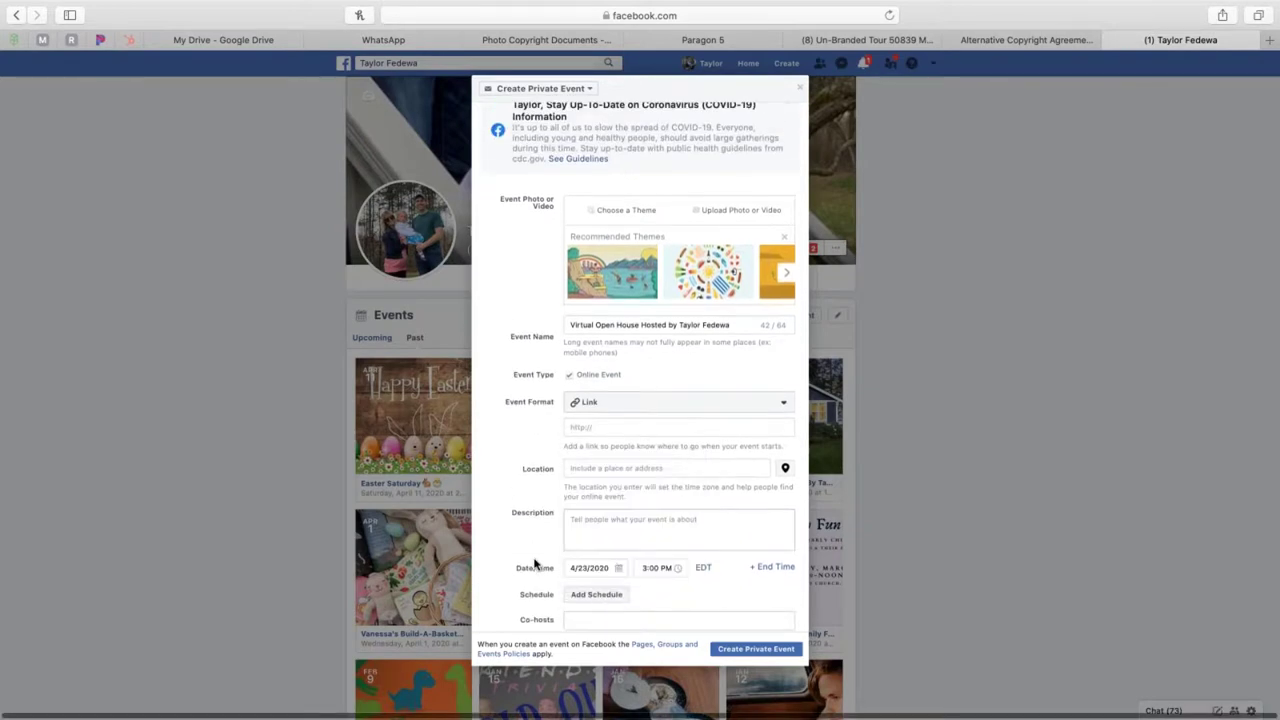
scroll(604, 567, "down", 3)
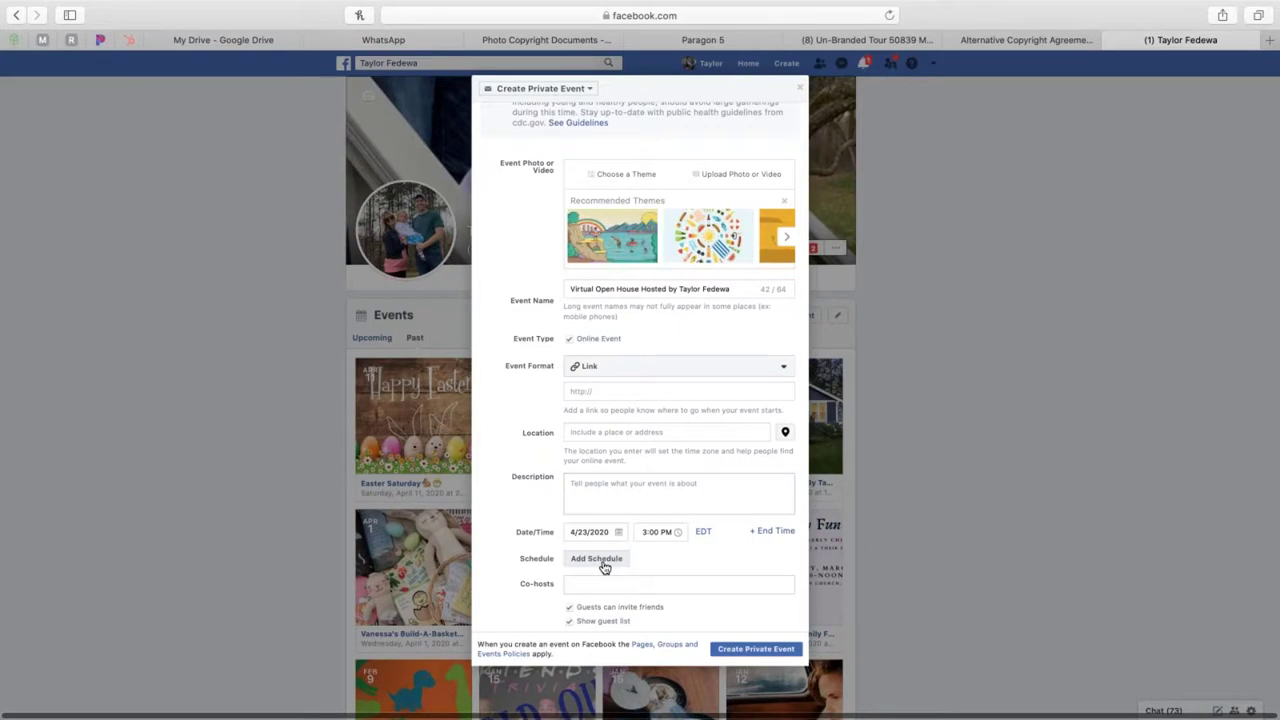
left_click(800, 92)
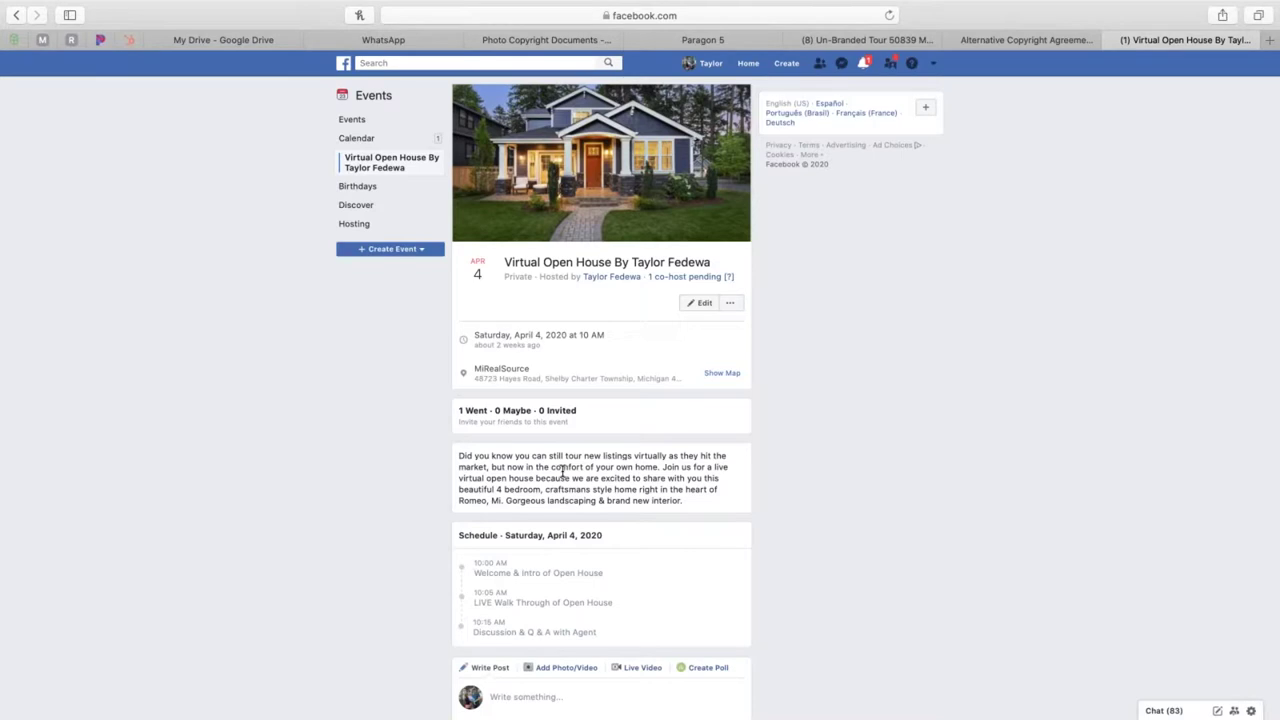
Step: Scroll down the April 4, 2020 Virtual Open House event page to its description and schedule
scroll(563, 473, "down", 2)
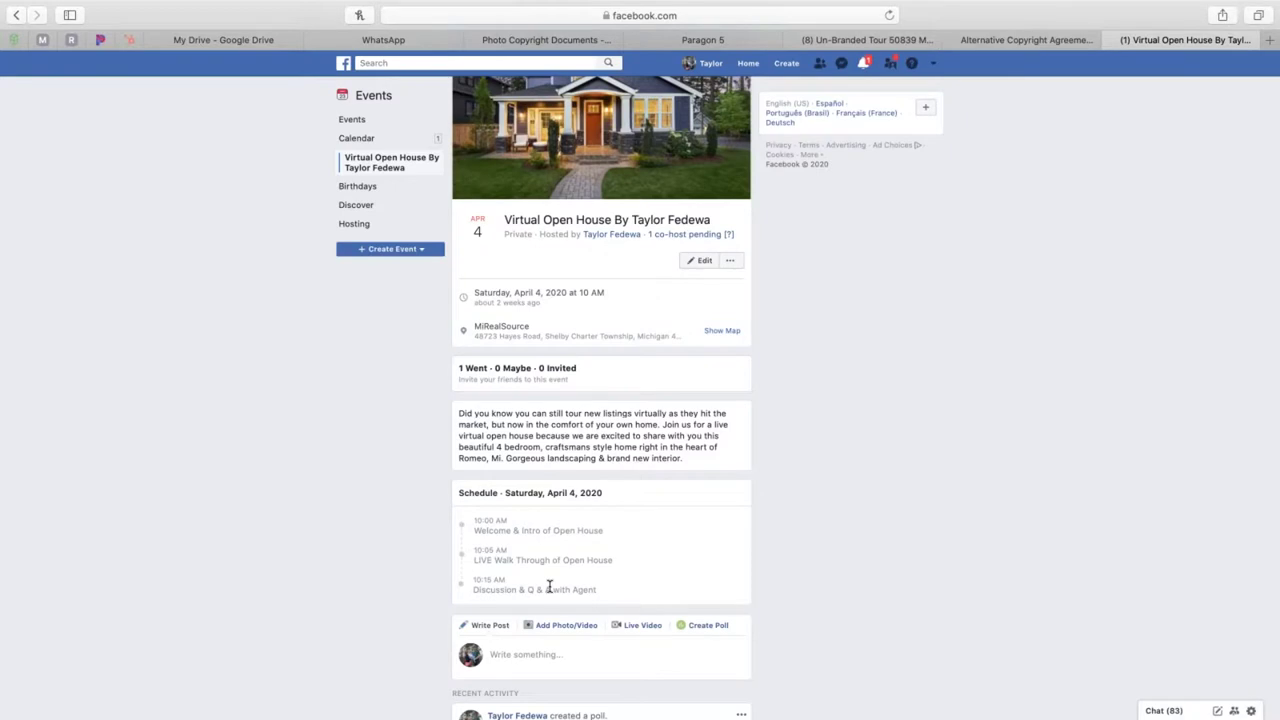
Step: Scroll through the Virtual Open House event's posts and schedule
scroll(549, 587, "down", 6)
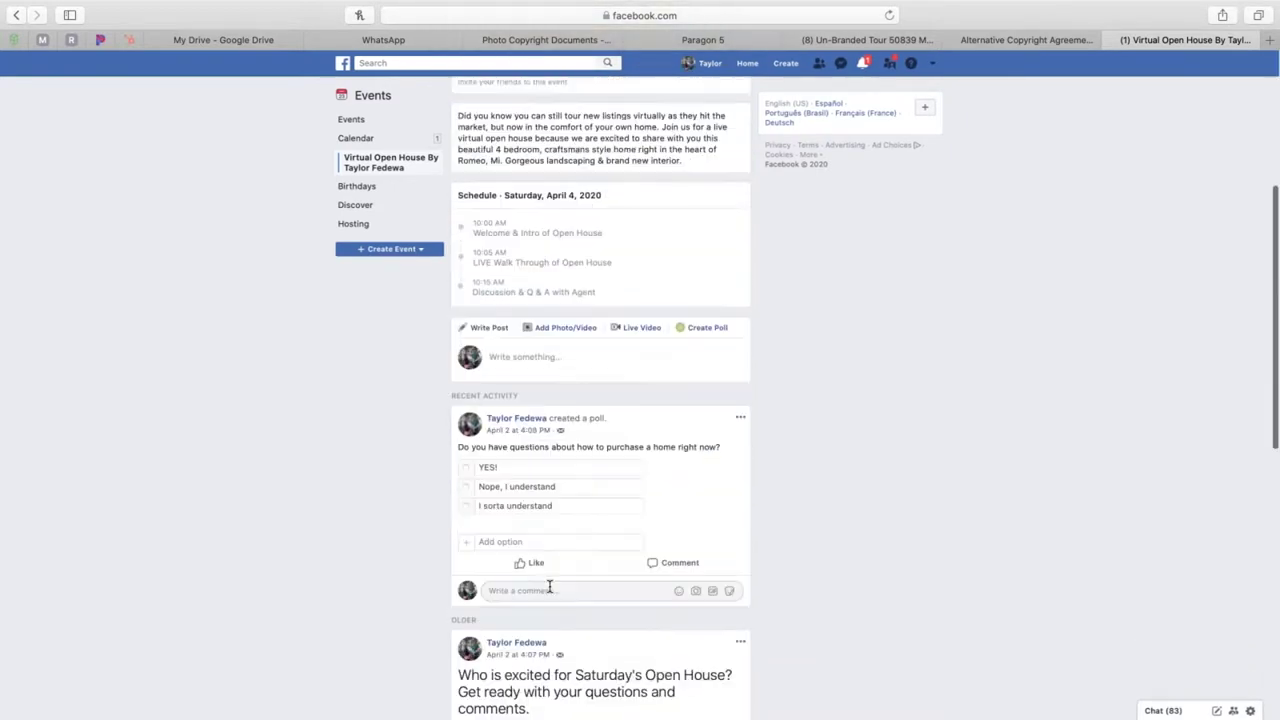
scroll(549, 587, "down", 7)
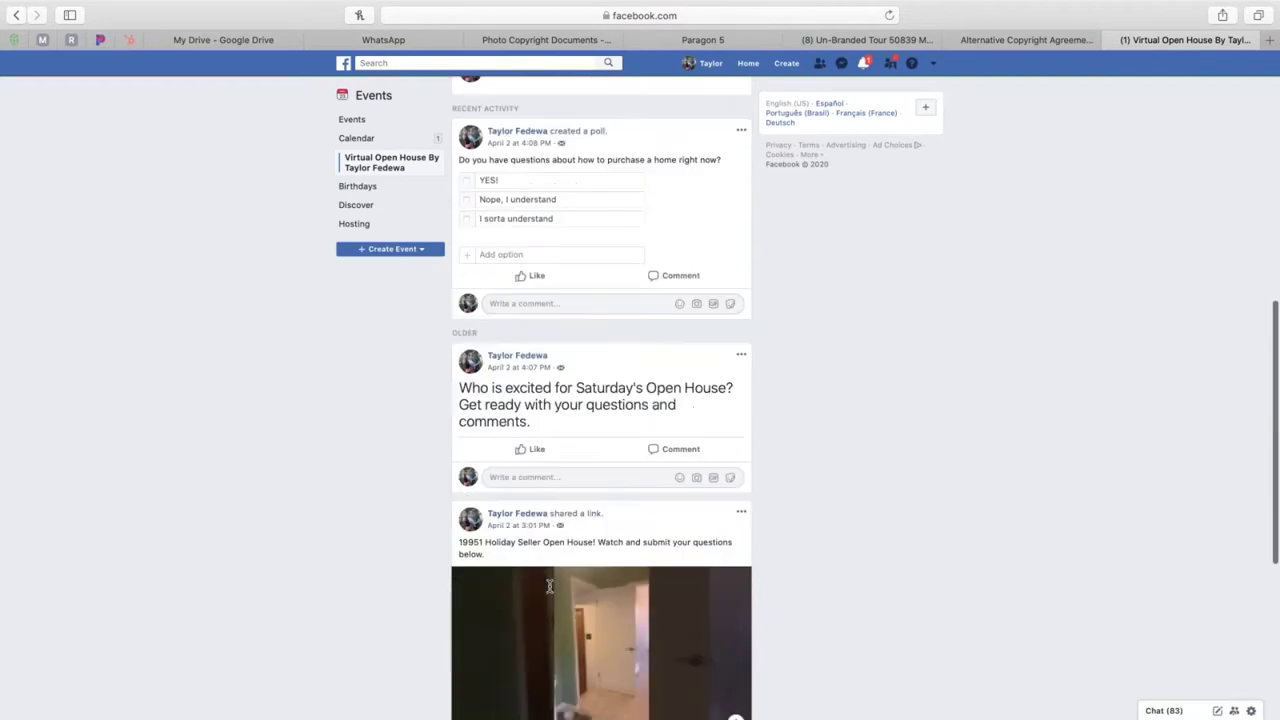
scroll(549, 587, "down", 2)
scroll(551, 584, "up", 5)
scroll(551, 586, "down", 9)
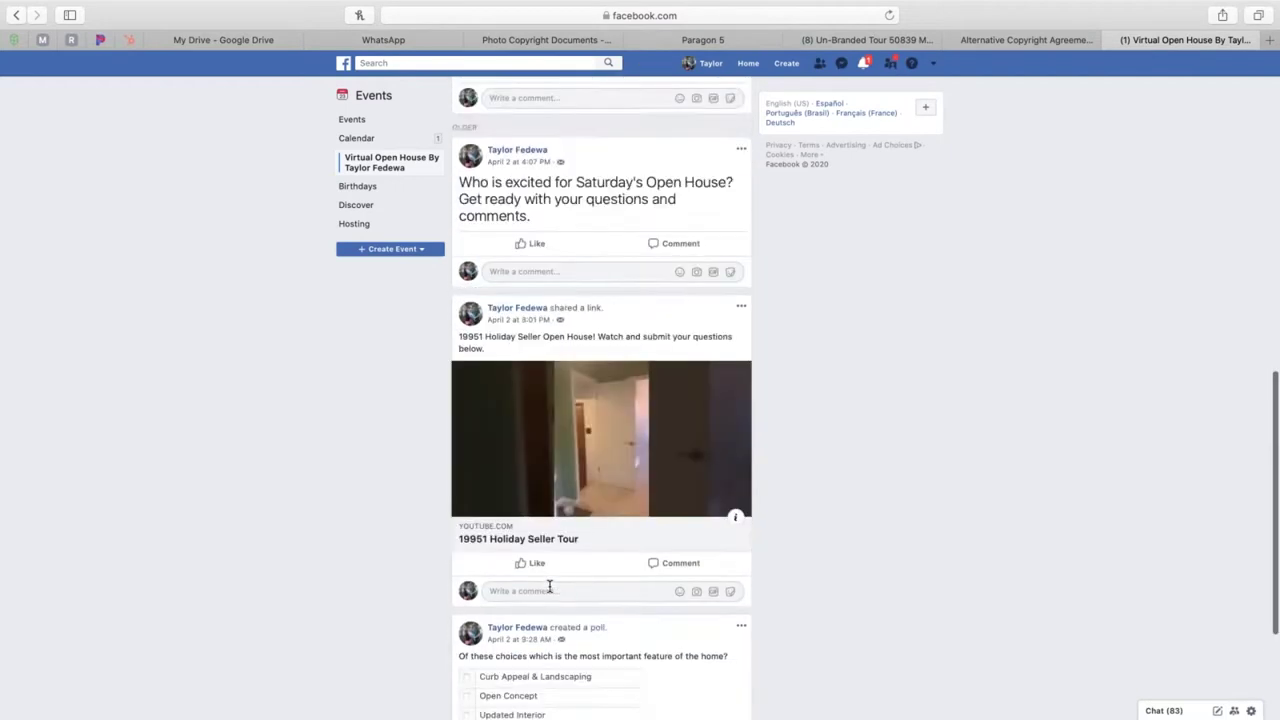
scroll(649, 527, "up", 2)
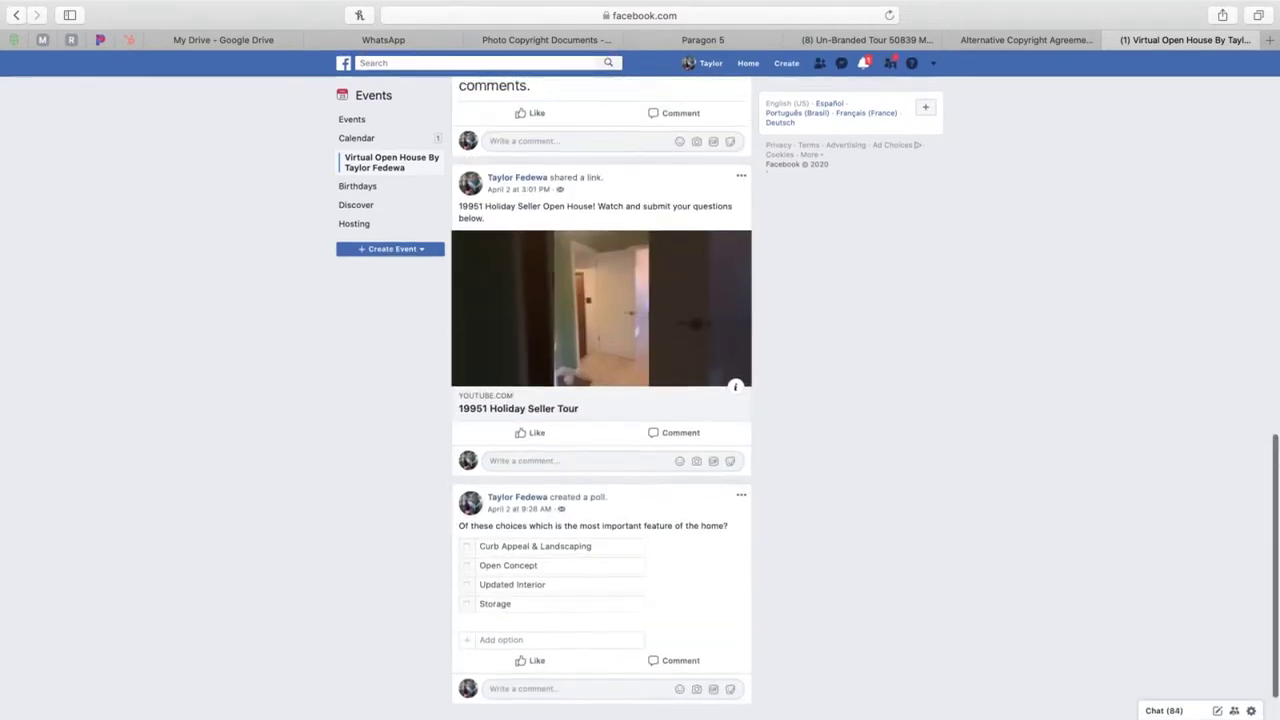
scroll(666, 546, "up", 2)
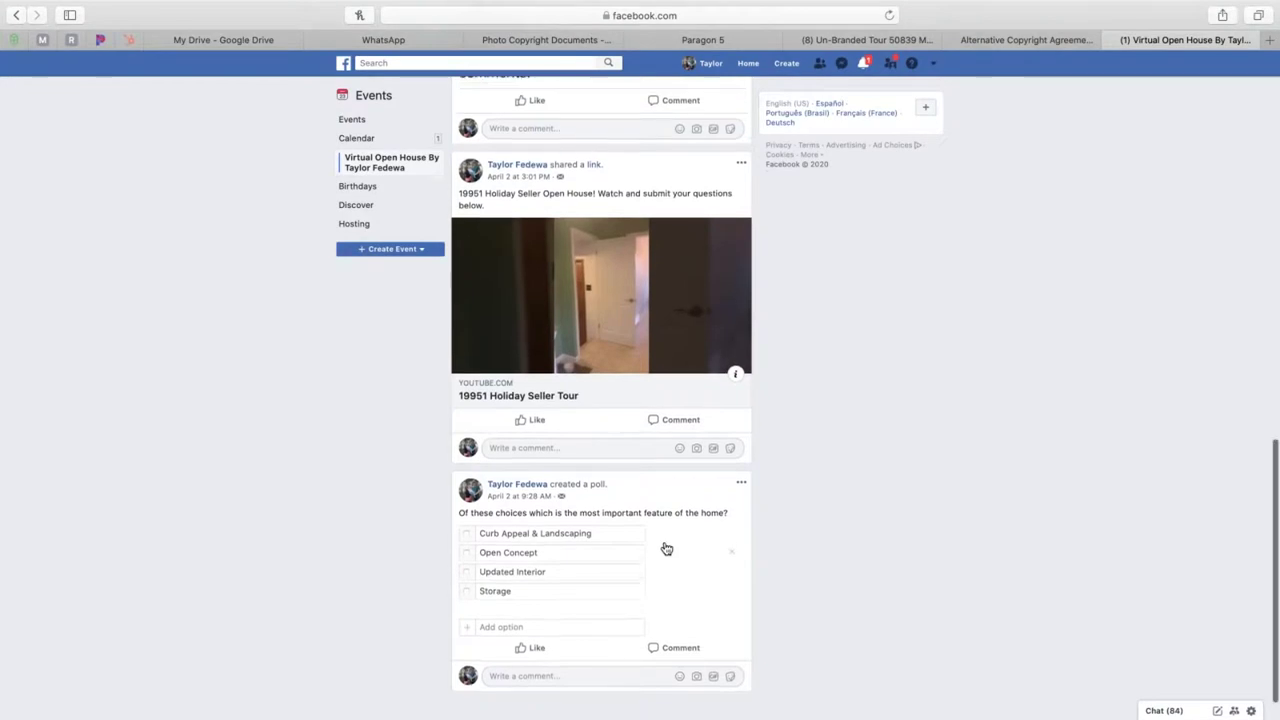
scroll(666, 549, "up", 4)
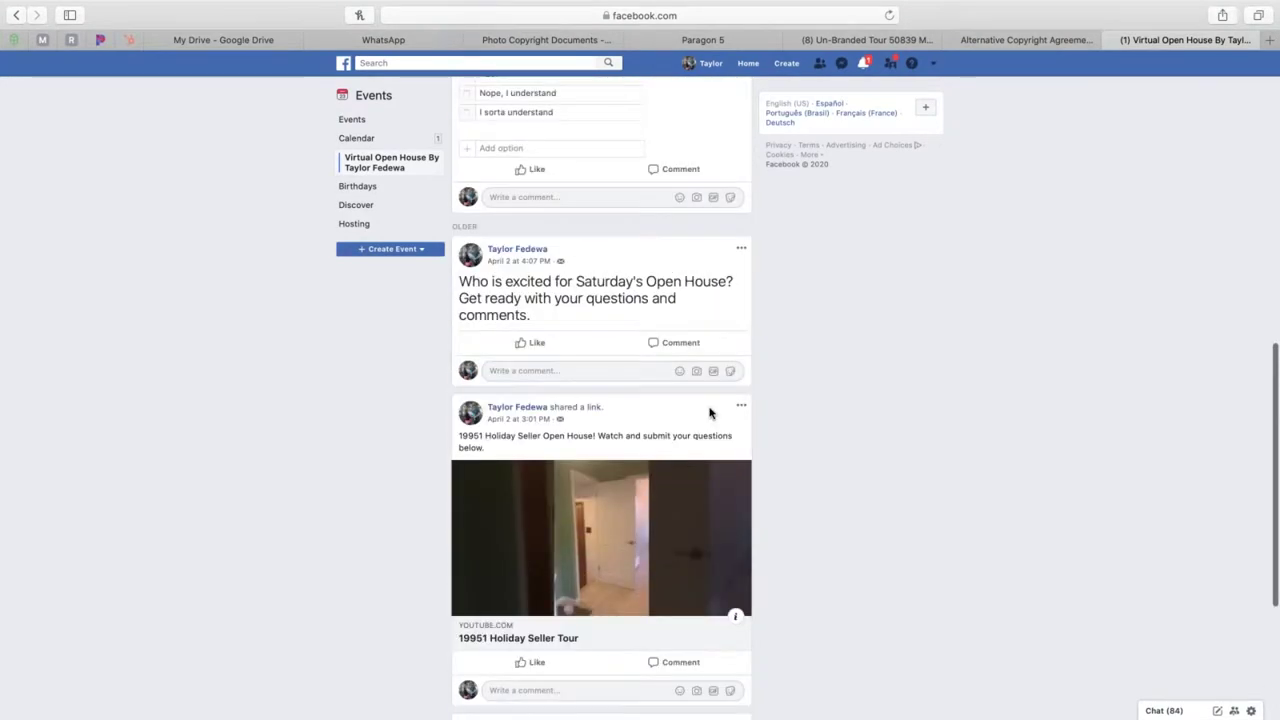
scroll(710, 413, "up", 1)
scroll(710, 413, "up", 3)
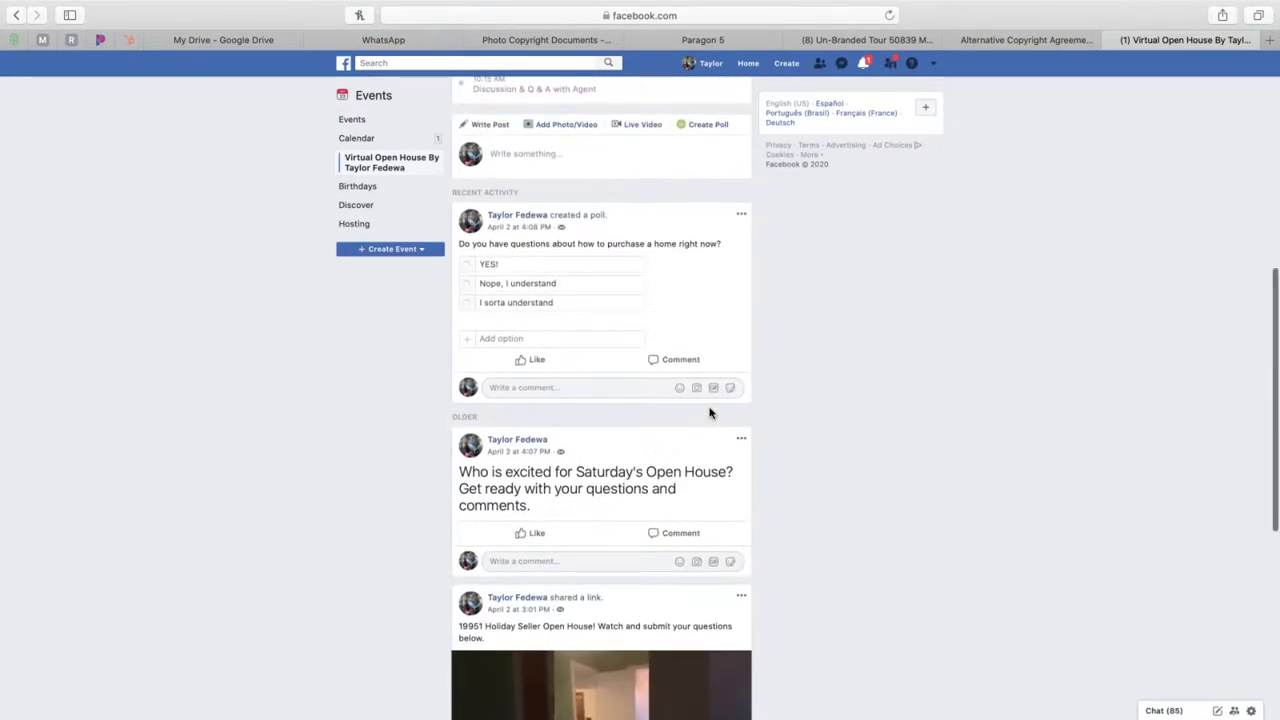
scroll(710, 413, "up", 1)
scroll(710, 413, "up", 2)
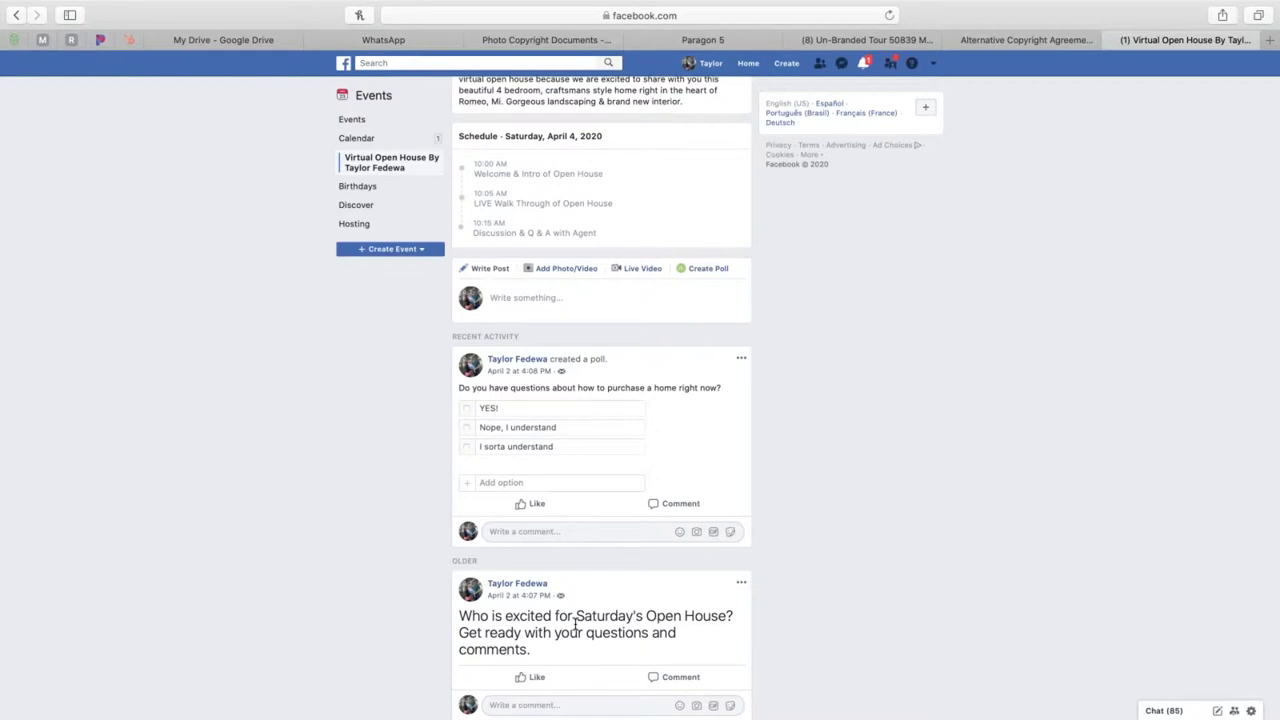
scroll(575, 625, "up", 5)
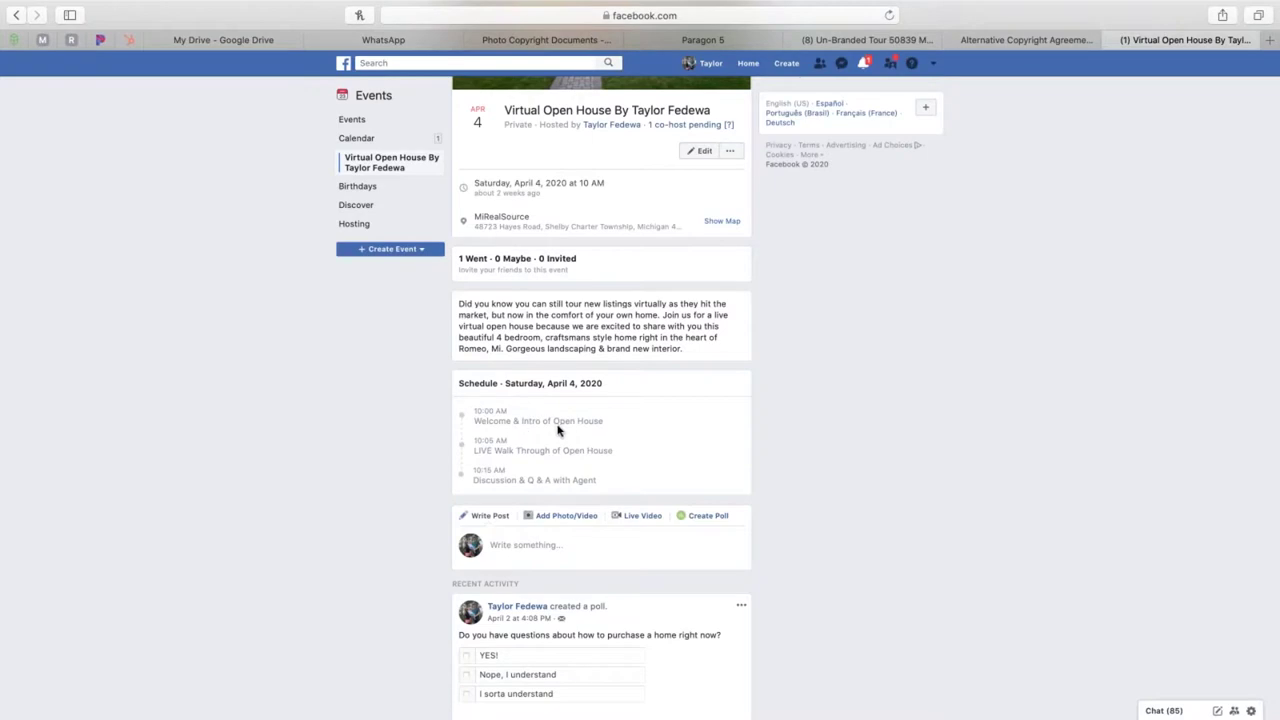
Step: Start a new post on the event, then return to the Paragon 5 MLS home page
left_click(588, 545)
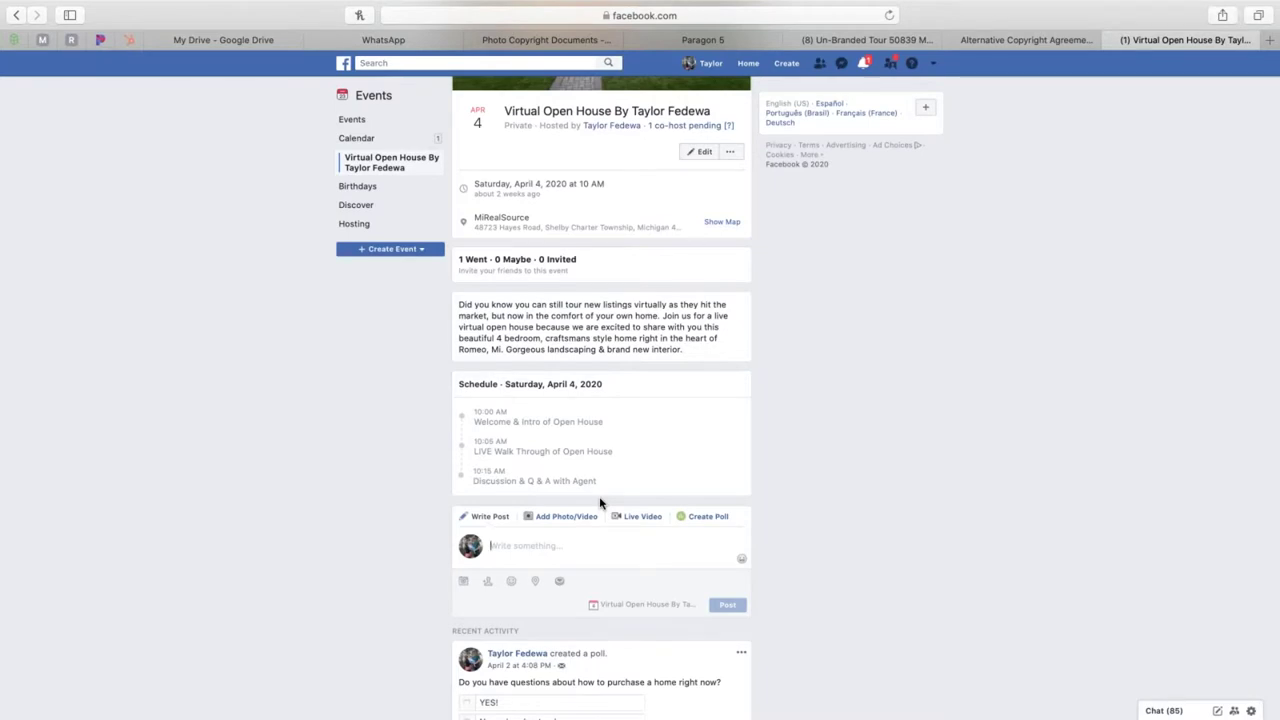
mouse_move(480, 712)
scroll(946, 642, "up", 3)
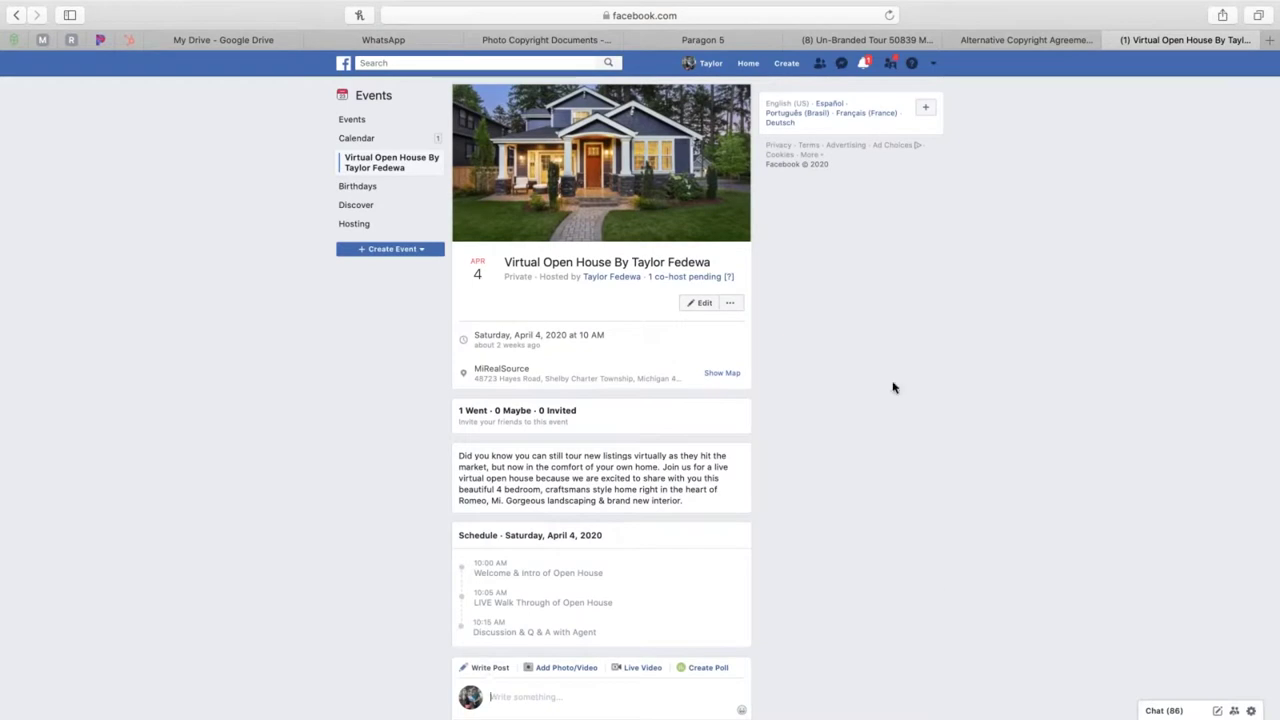
left_click(722, 42)
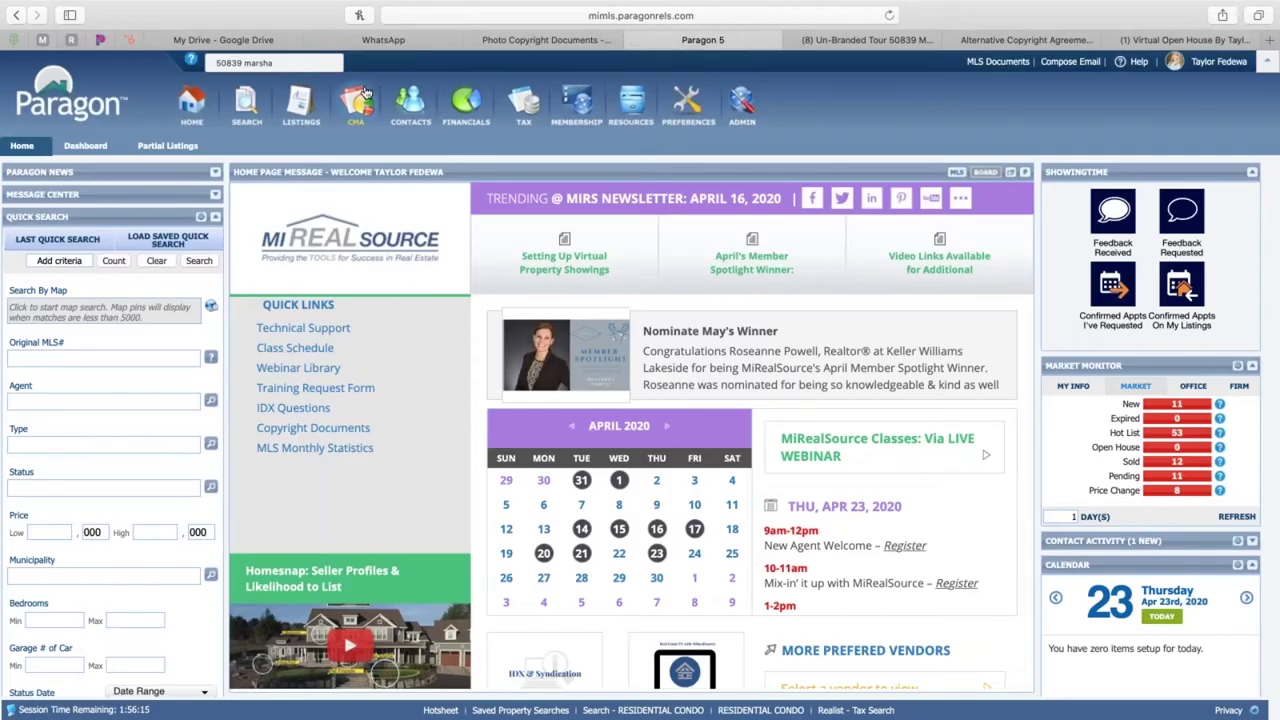
left_click(275, 64)
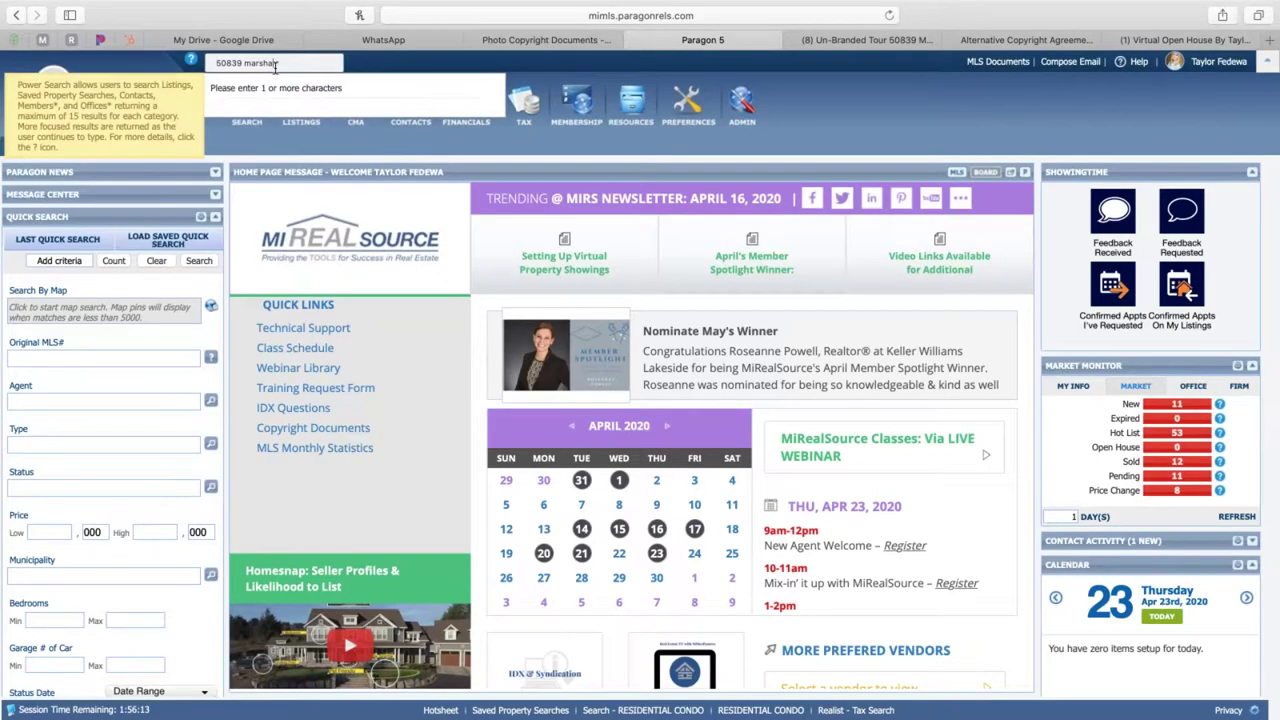
left_click(280, 111)
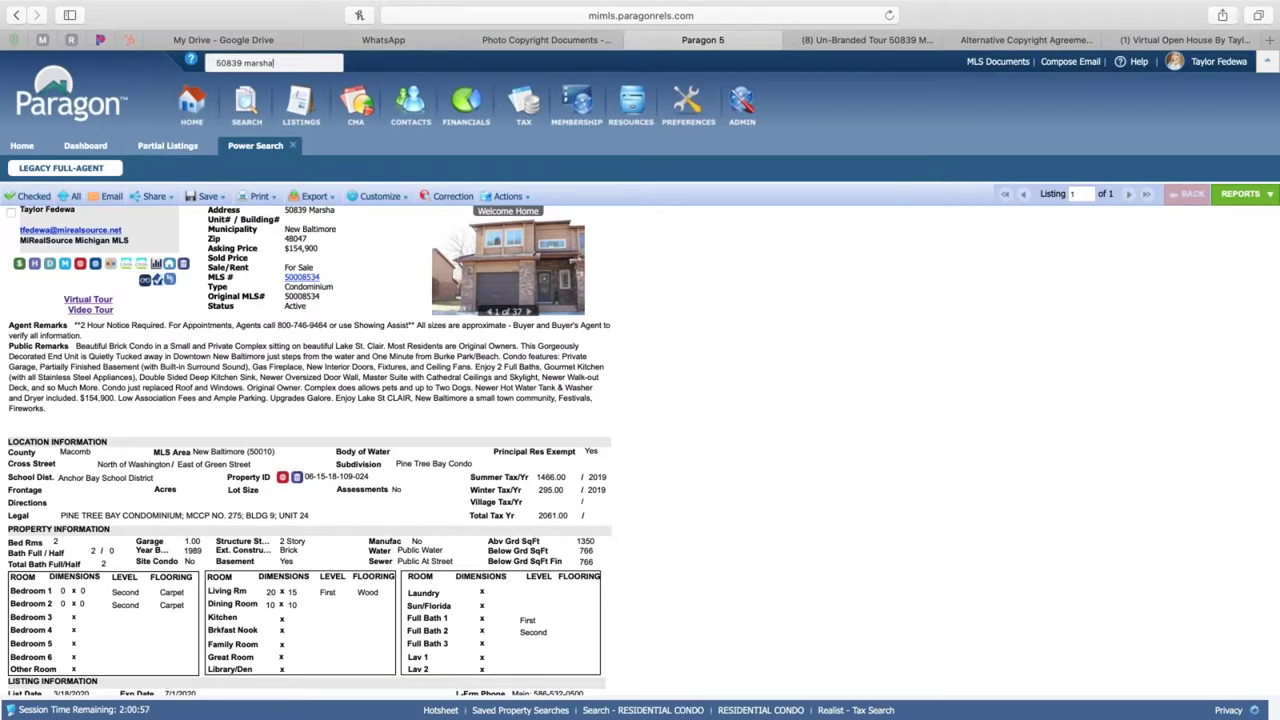
scroll(310, 450, "down", 5)
scroll(310, 450, "up", 5)
key("super+shift+l")
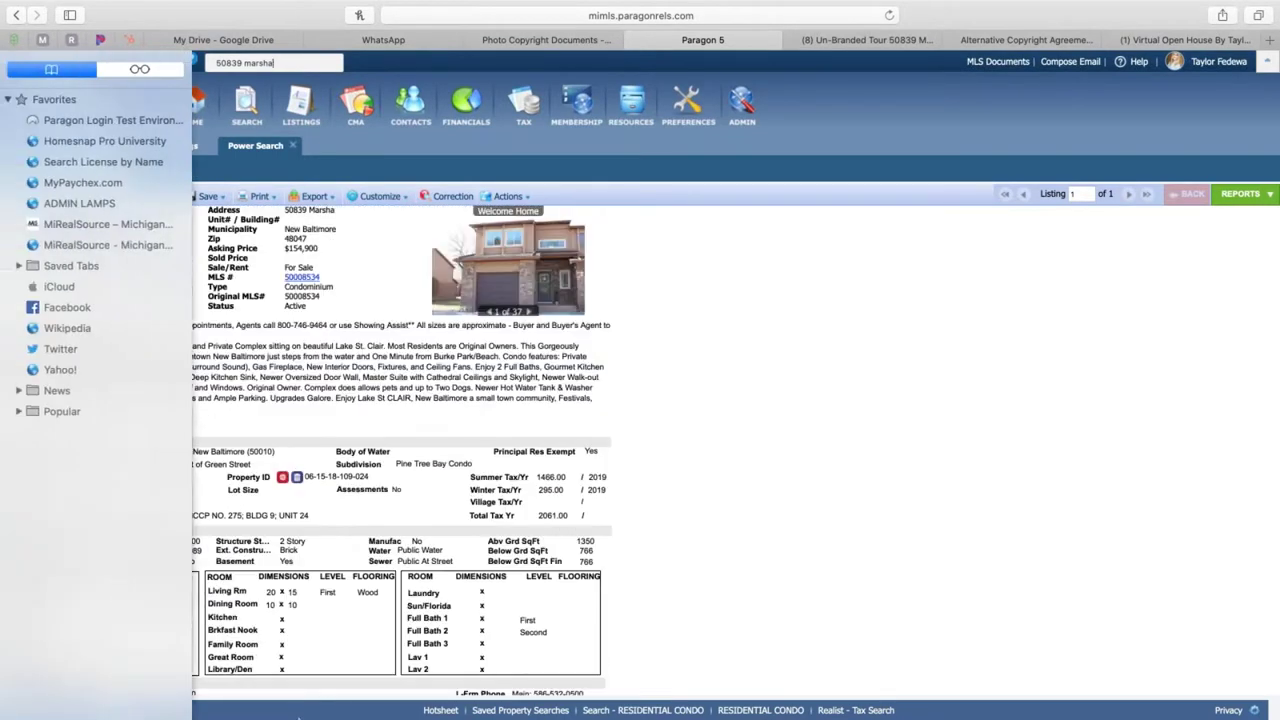
key("super+shift+l")
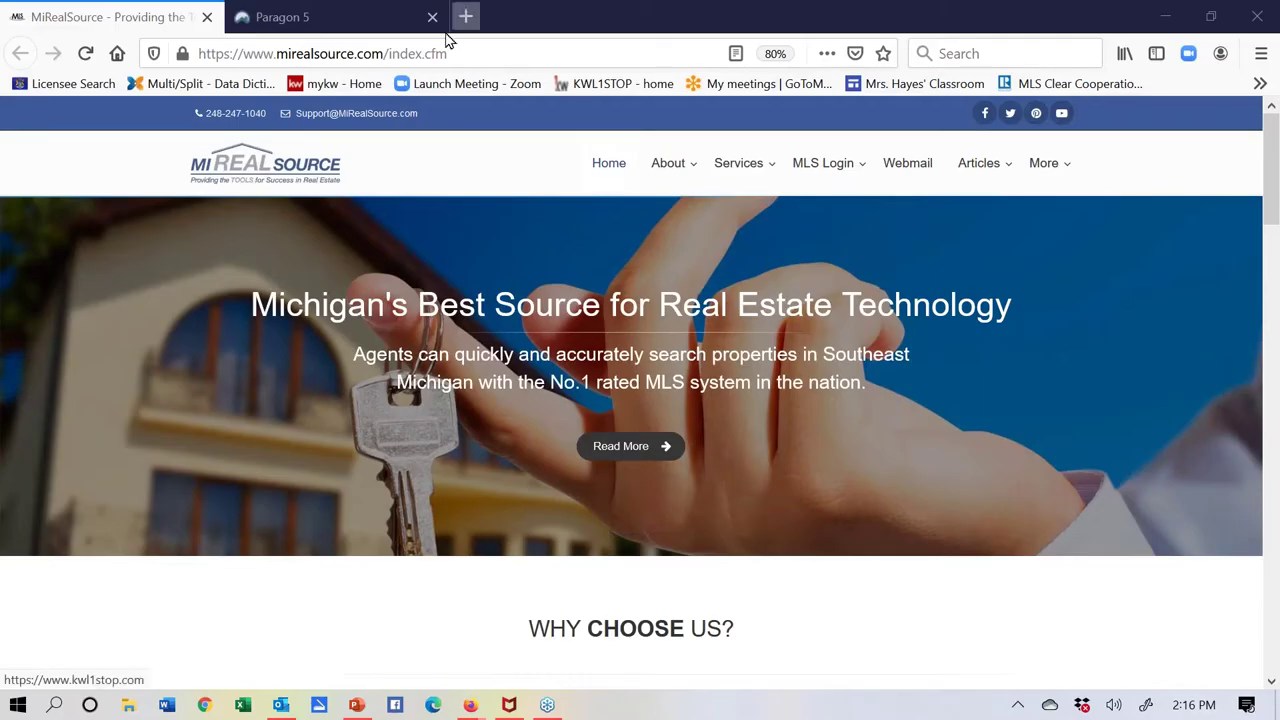
Step: Back in Paragon, close the Listings maintenance tab and dismiss the search suggestions
left_click(314, 18)
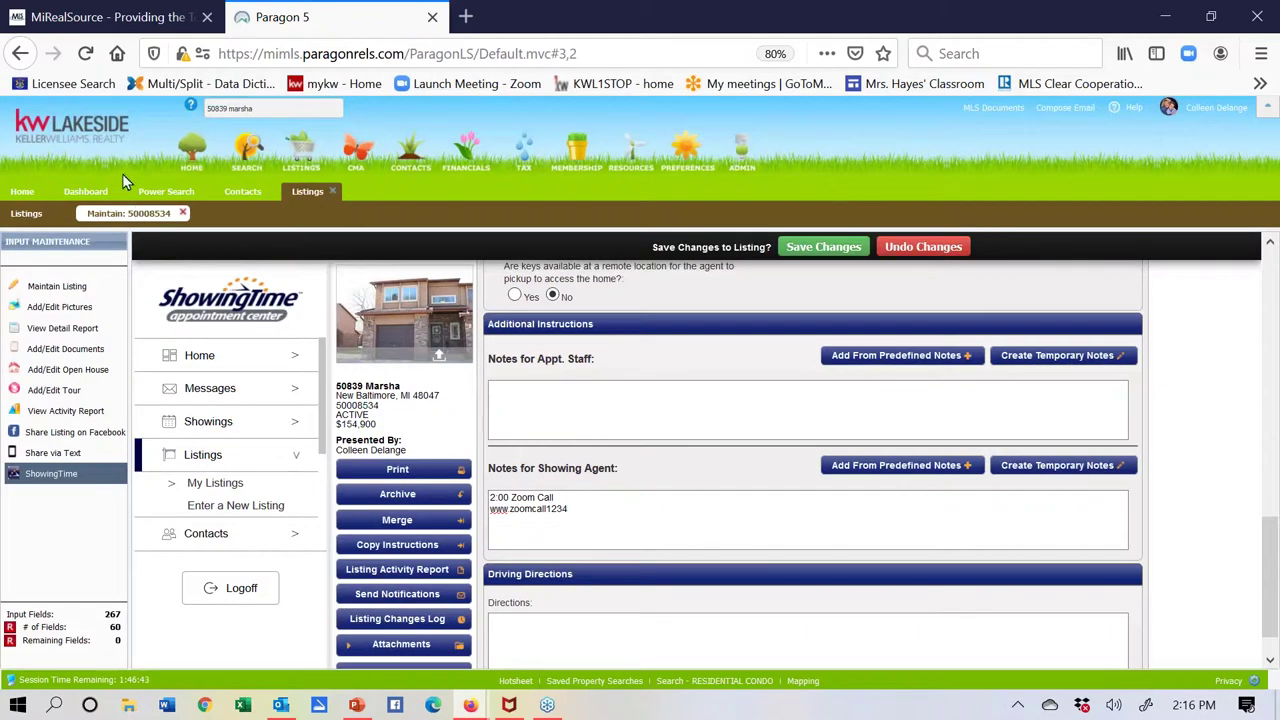
left_click(335, 193)
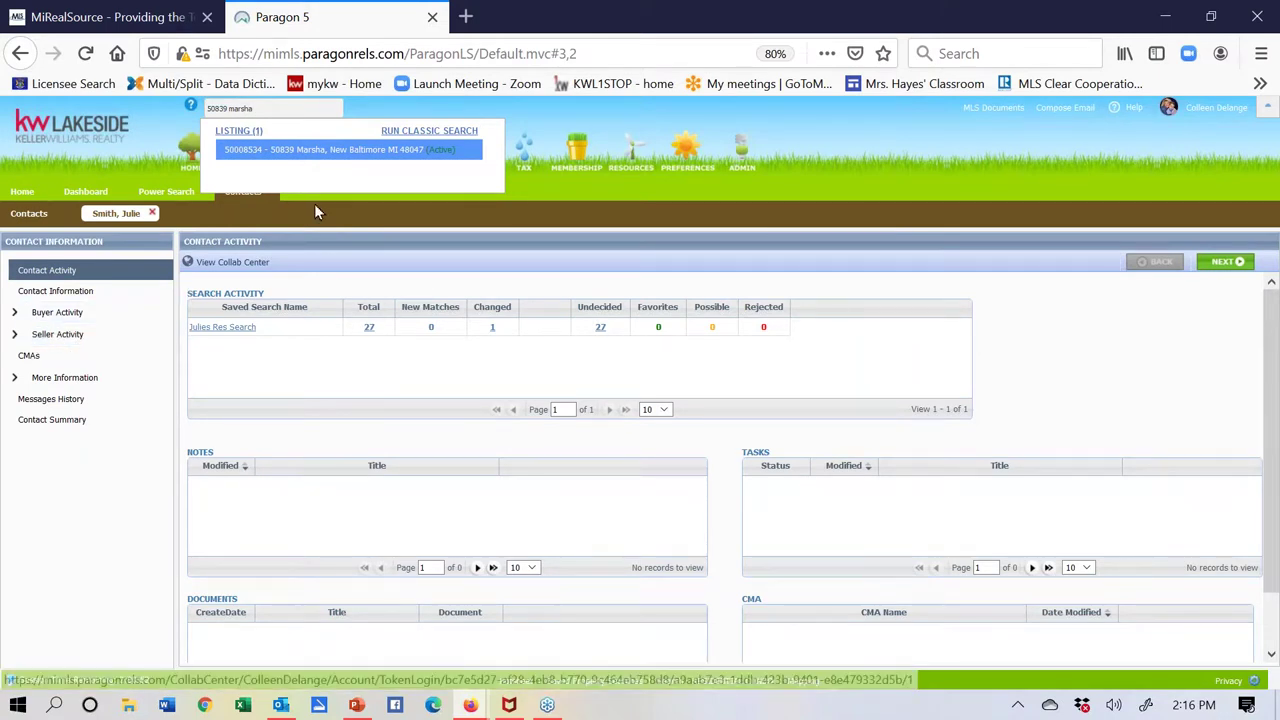
left_click(557, 190)
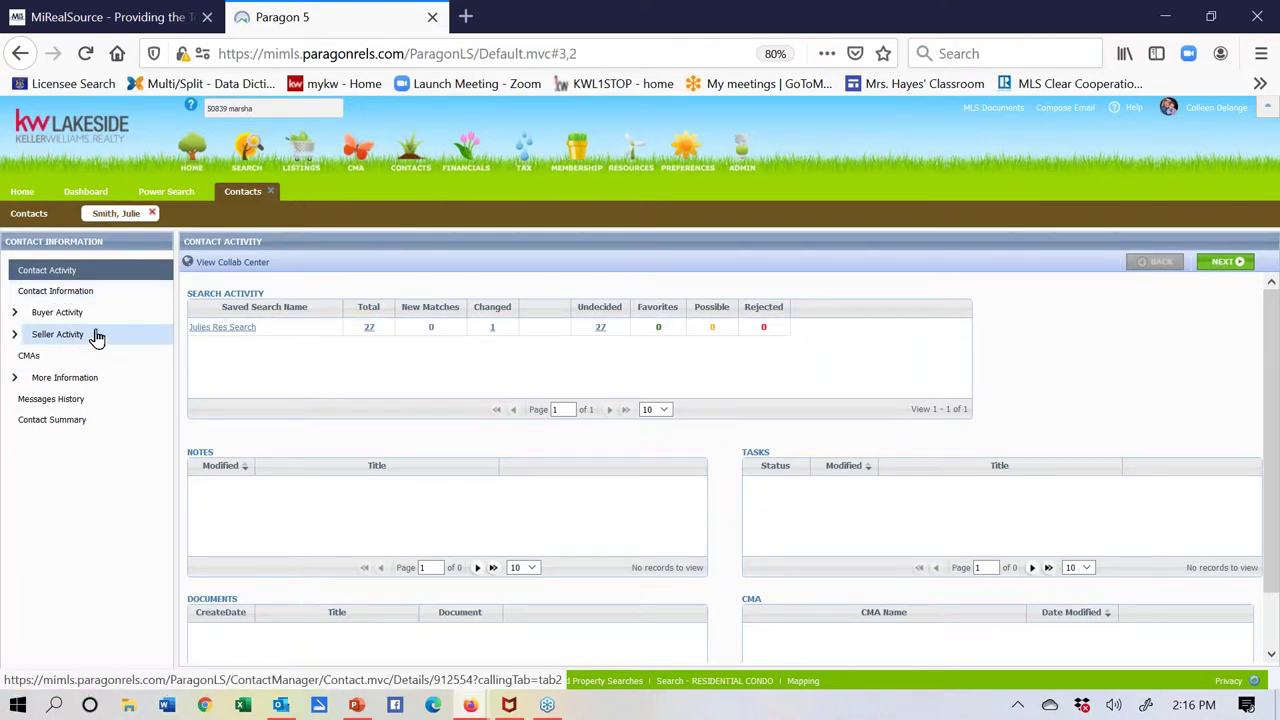
Step: Close the contact view and open Add/Edit Open House for listing 50008534 via Maintain Listing
left_click(271, 193)
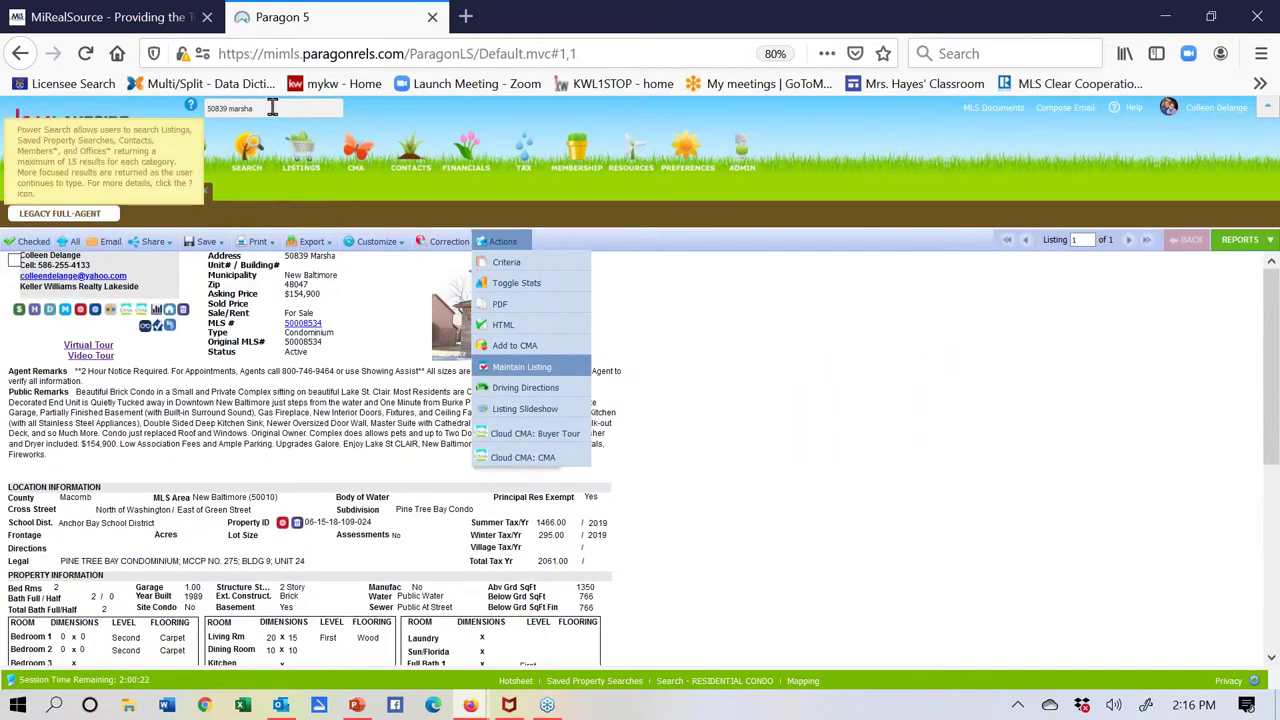
left_click(271, 108)
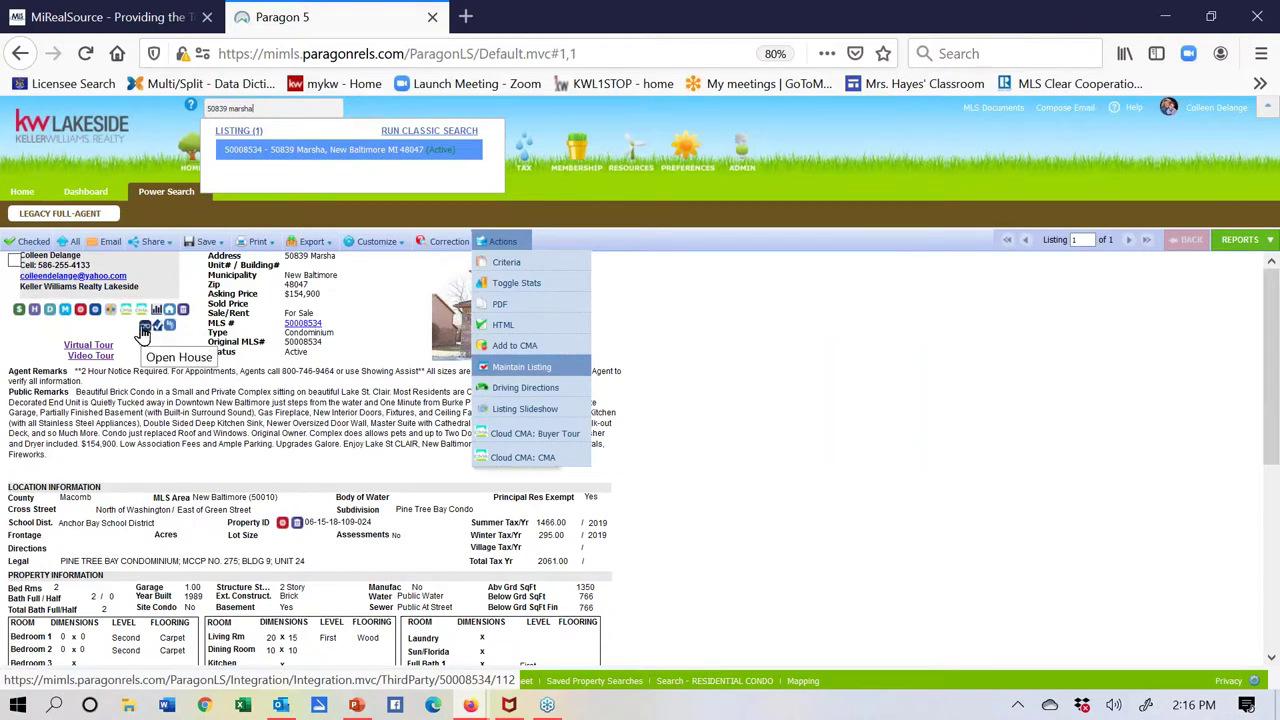
left_click(523, 368)
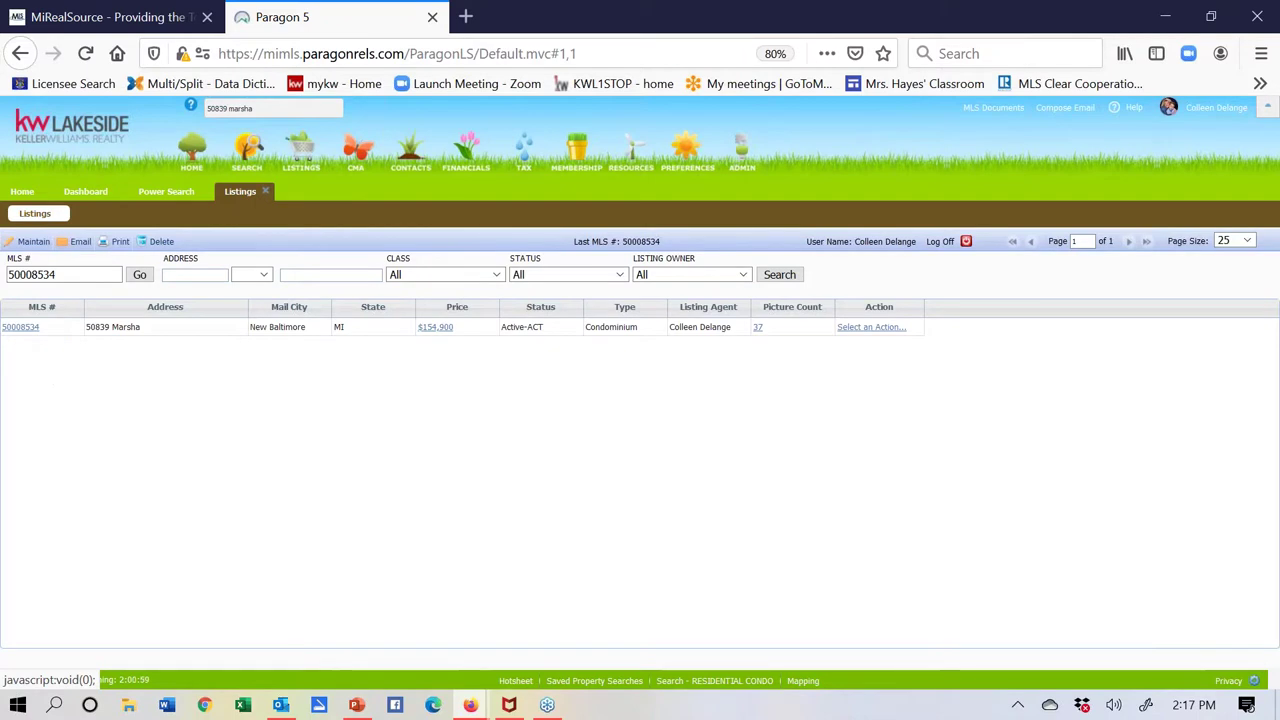
left_click(25, 330)
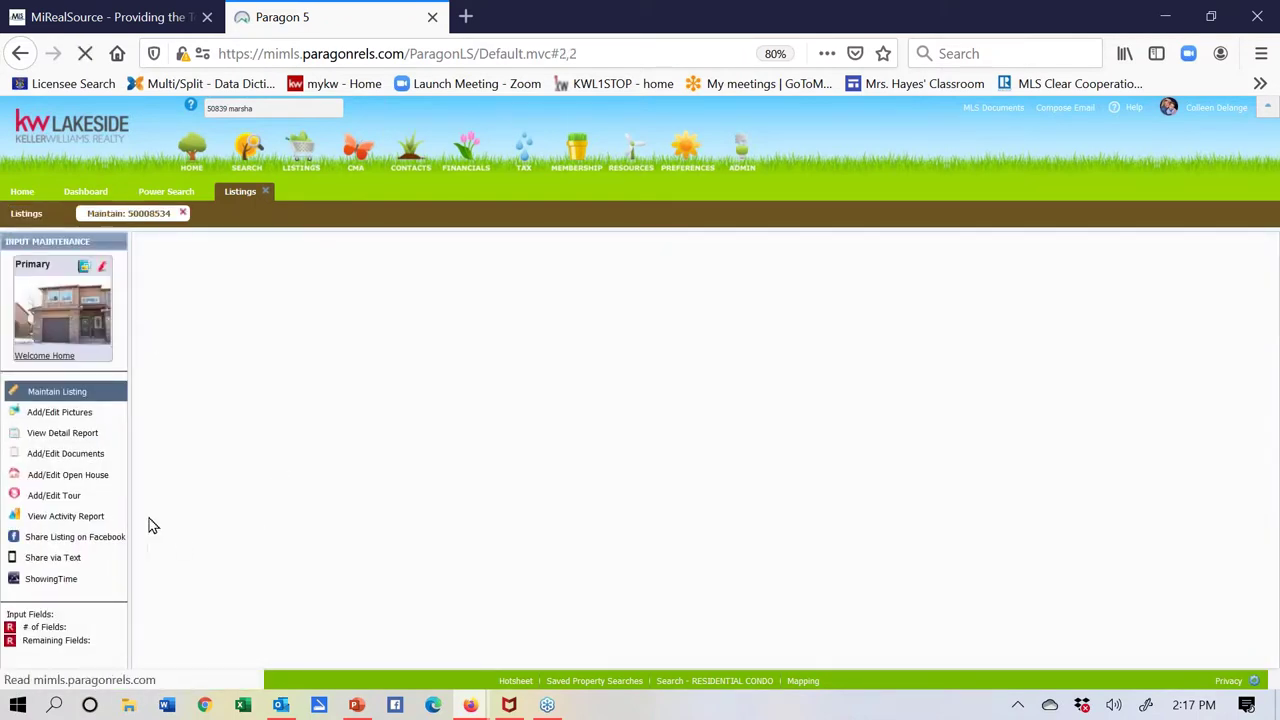
left_click(62, 479)
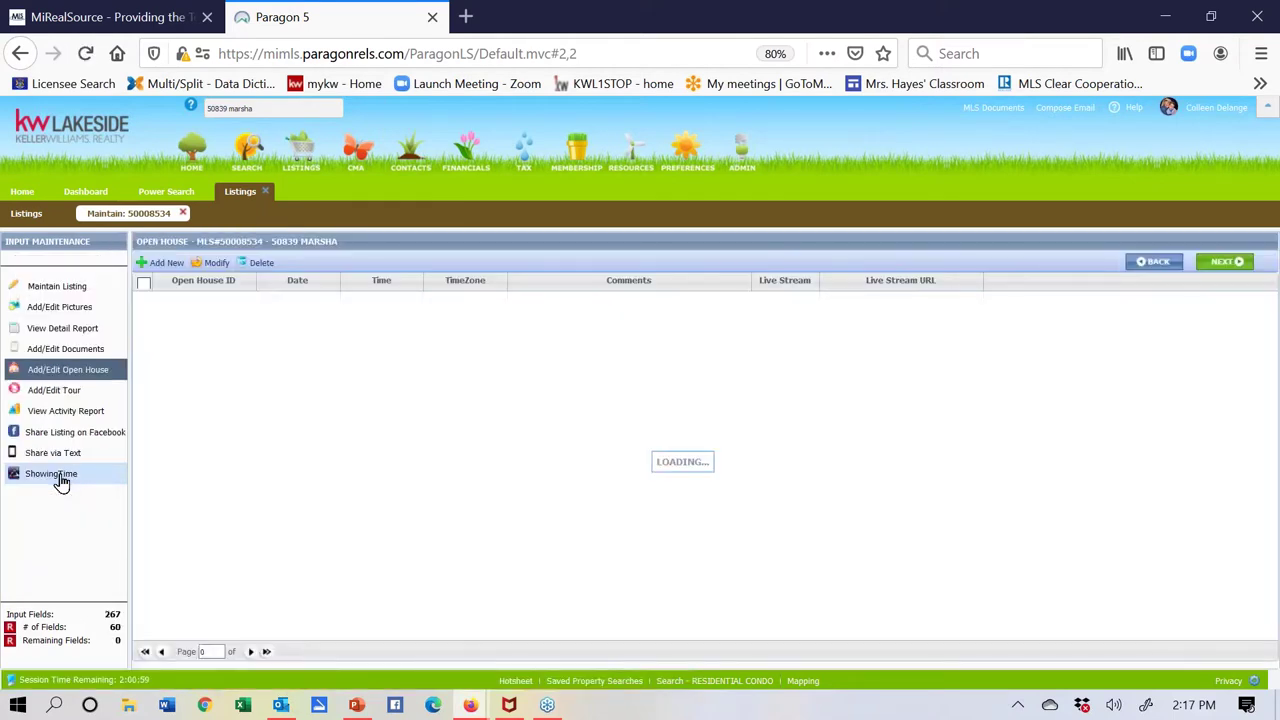
Step: Start a second open house entry with Live Stream turned off, then cancel it without saving
left_click(165, 266)
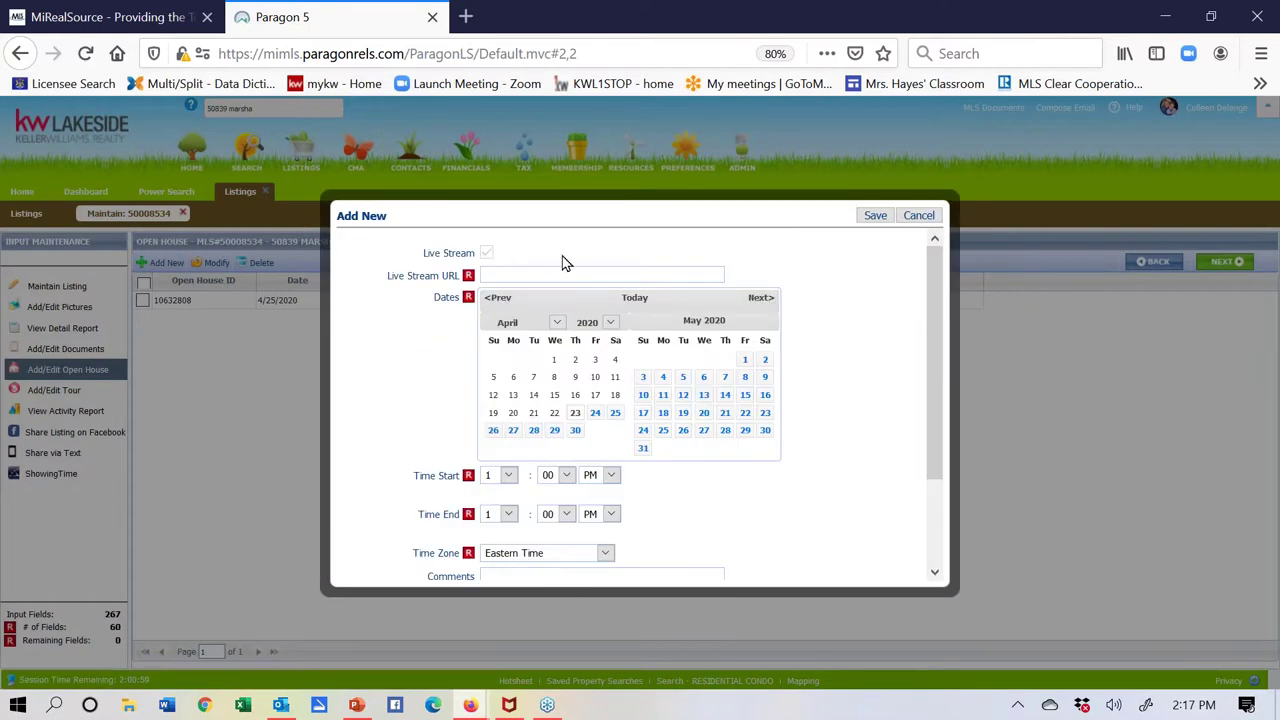
left_click(486, 254)
left_click_drag(930, 285, 933, 364)
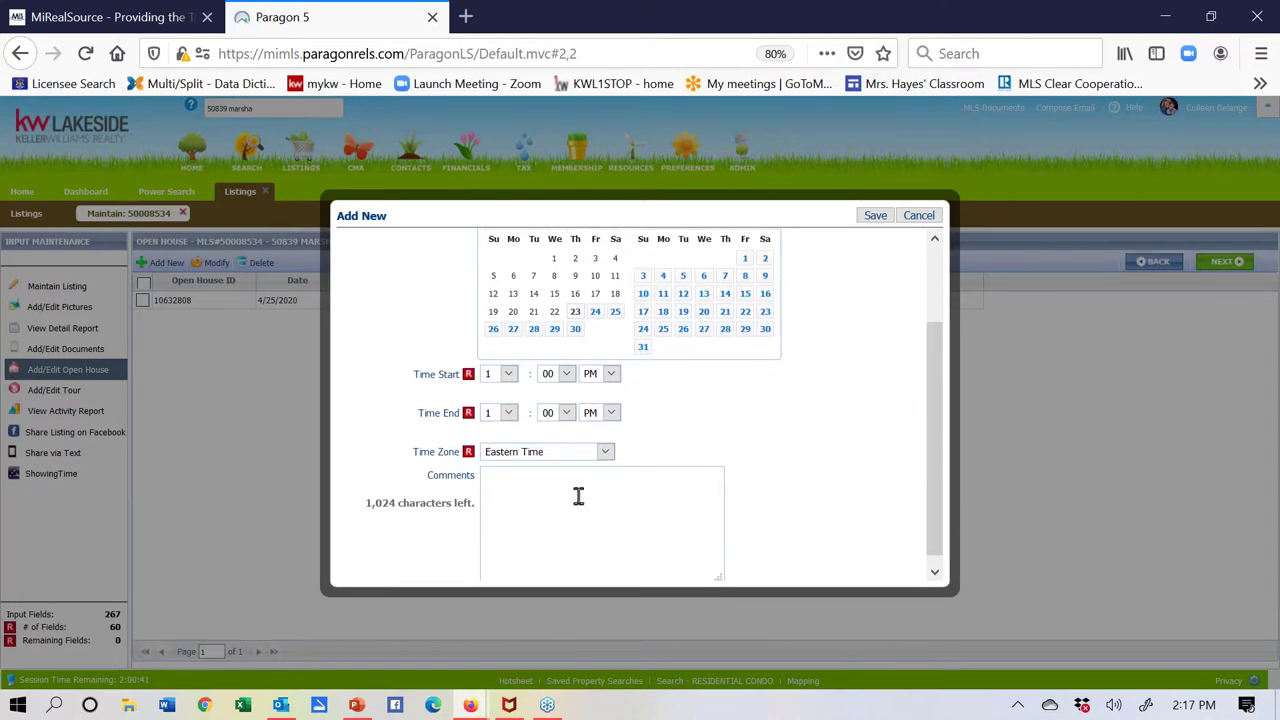
left_click(918, 216)
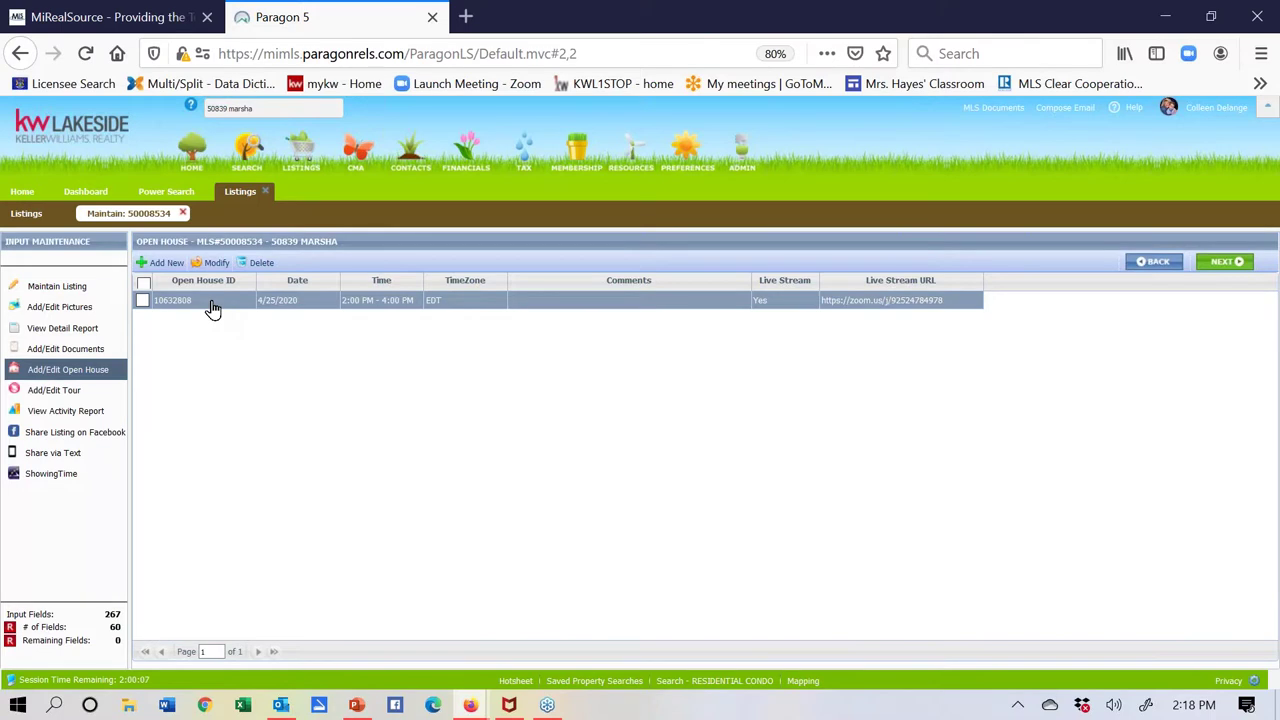
Step: Close the listing maintenance and Power Search tabs and open a blank Residential Condo search form
left_click(268, 192)
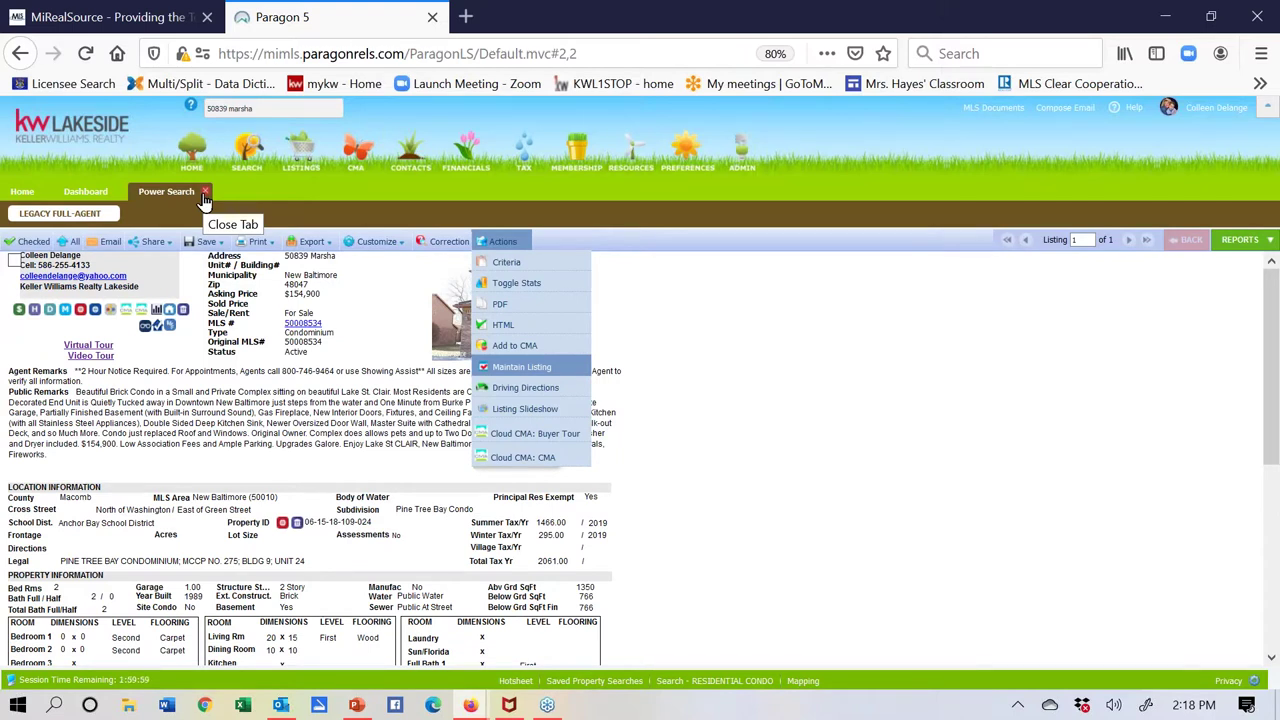
left_click(204, 193)
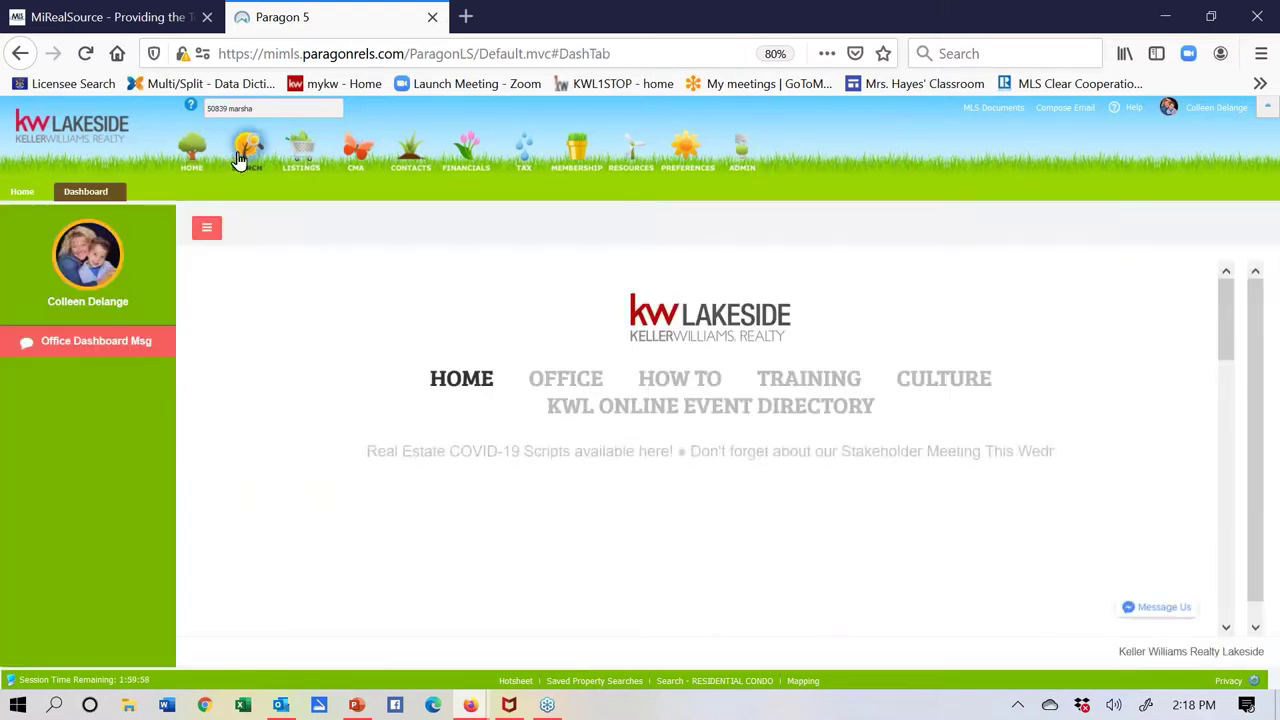
left_click(245, 152)
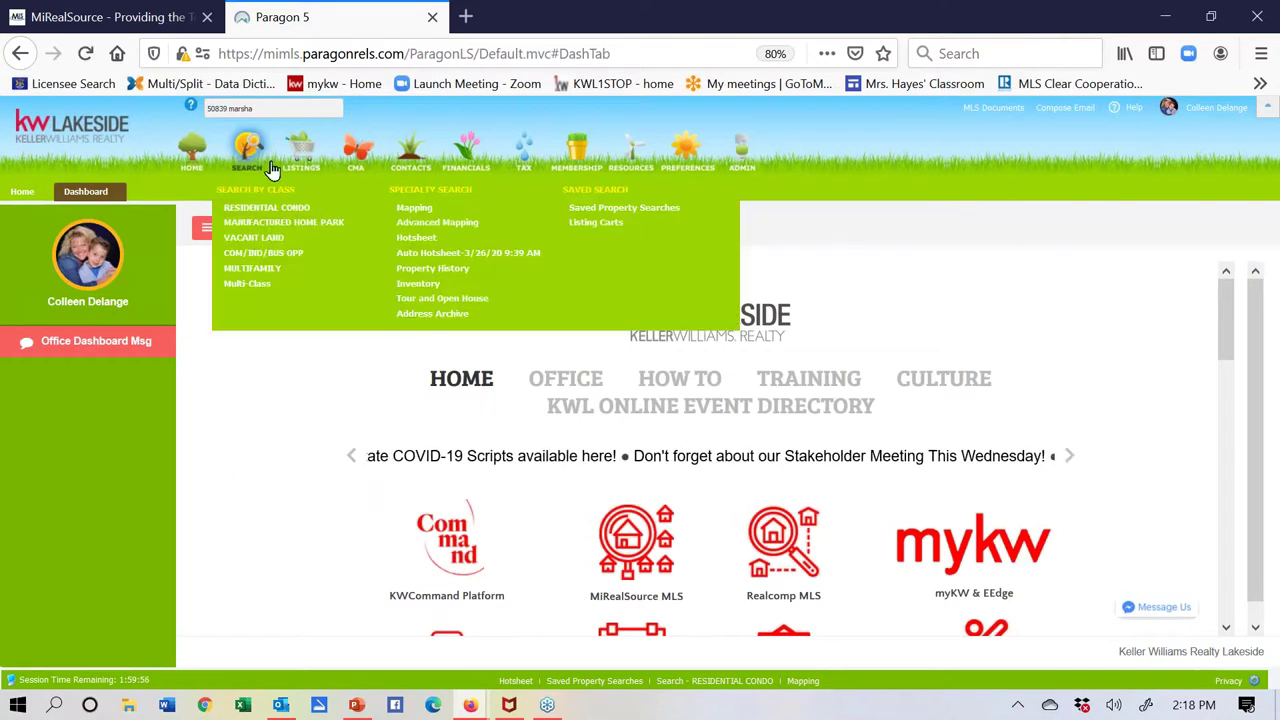
left_click(254, 207)
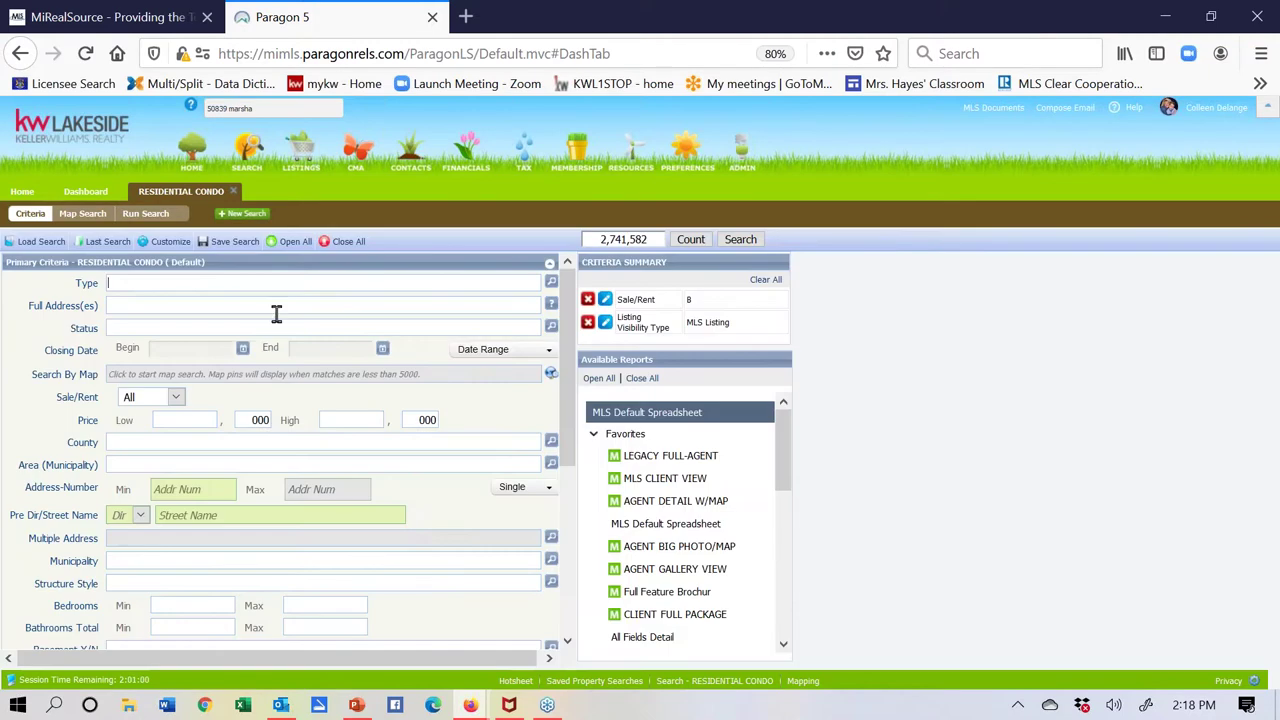
Step: Switch the condo search to Map Search centered on 'walter and mary burke park'
left_click(285, 378)
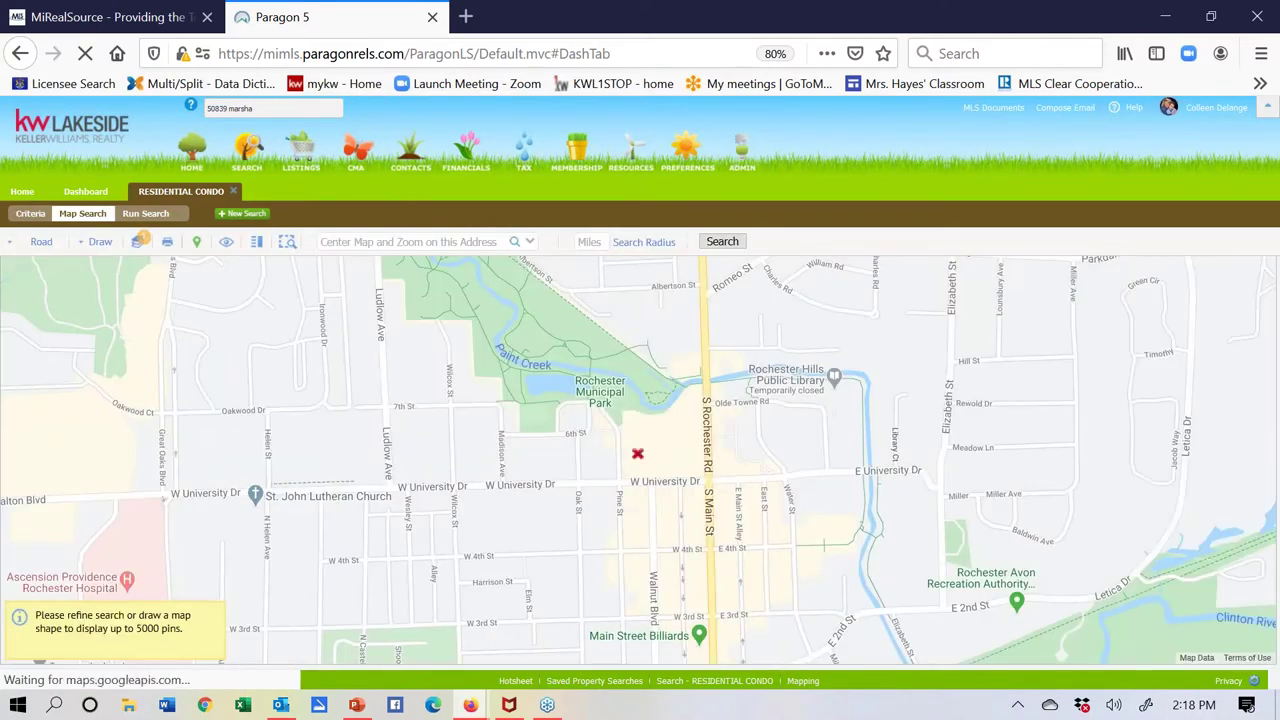
type("w")
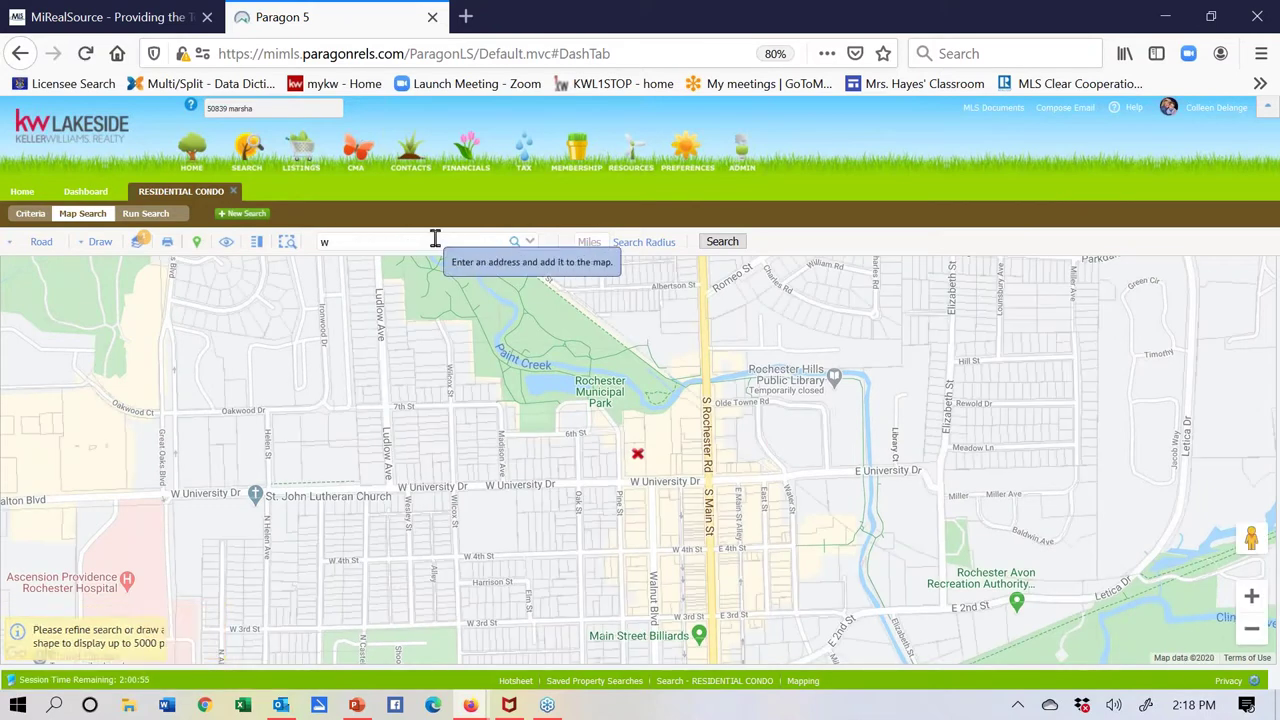
type("alter and mar")
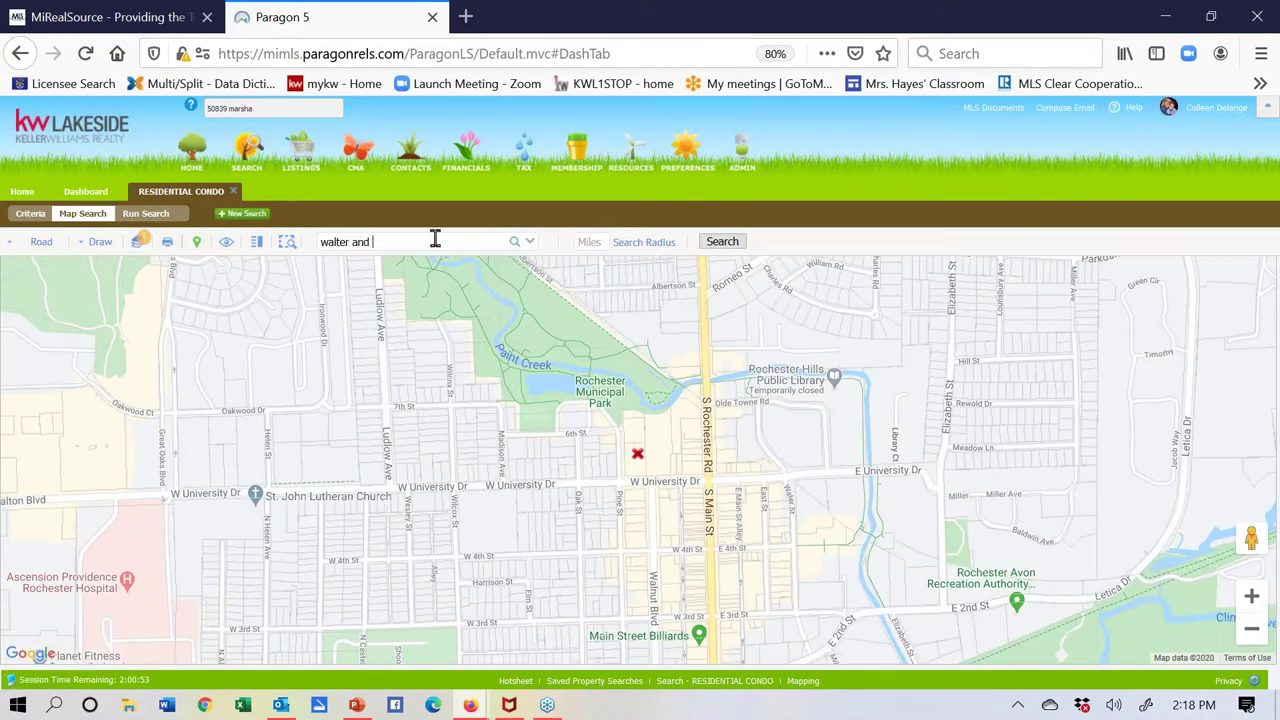
type("y burke park")
key("Return")
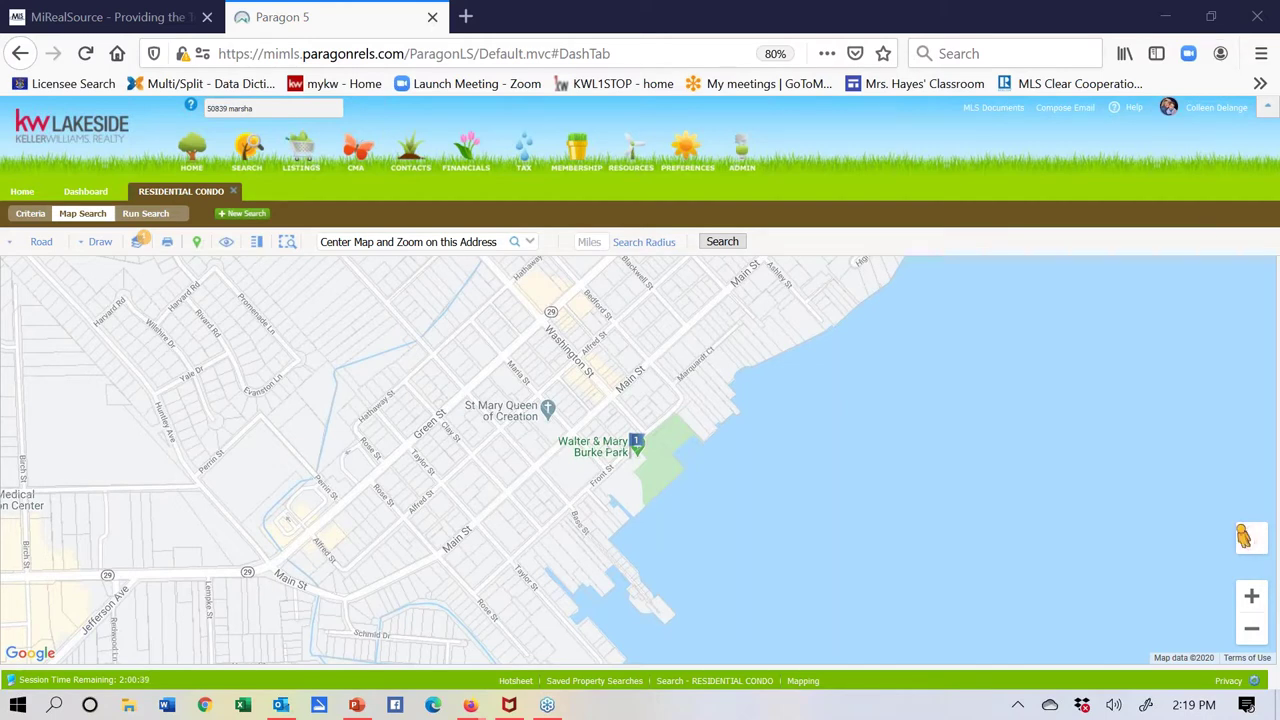
Step: View the park's pier and waterfront in Street View, then return to the map
left_click_drag(1243, 537, 628, 450)
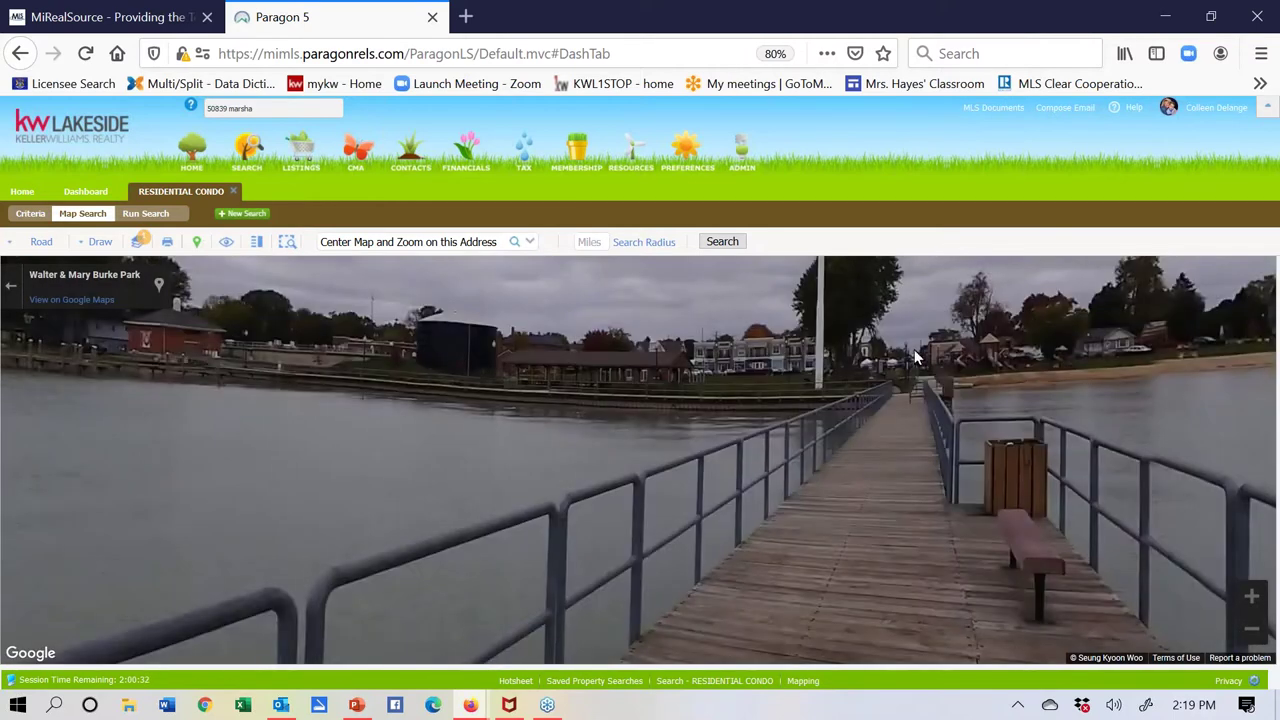
left_click_drag(892, 361, 868, 419)
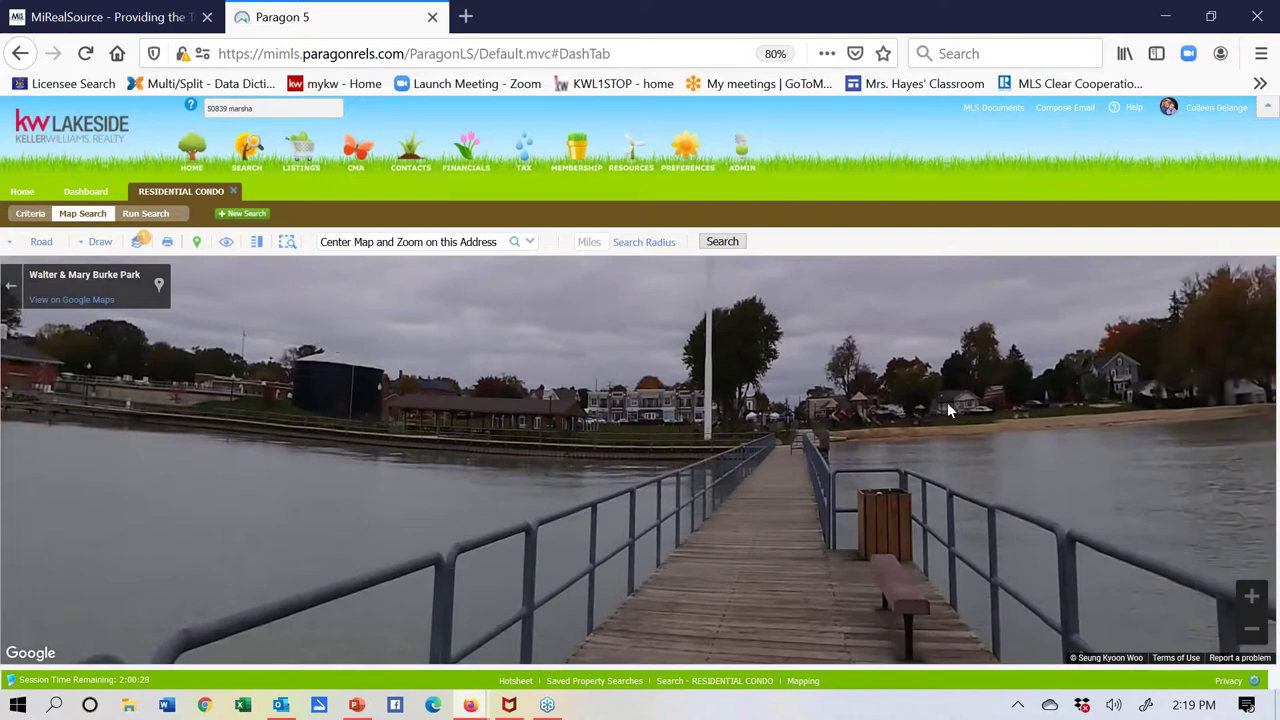
mouse_move(945, 402)
left_mouse_down()
mouse_move(775, 445)
mouse_move(871, 414)
mouse_move(963, 409)
left_mouse_up()
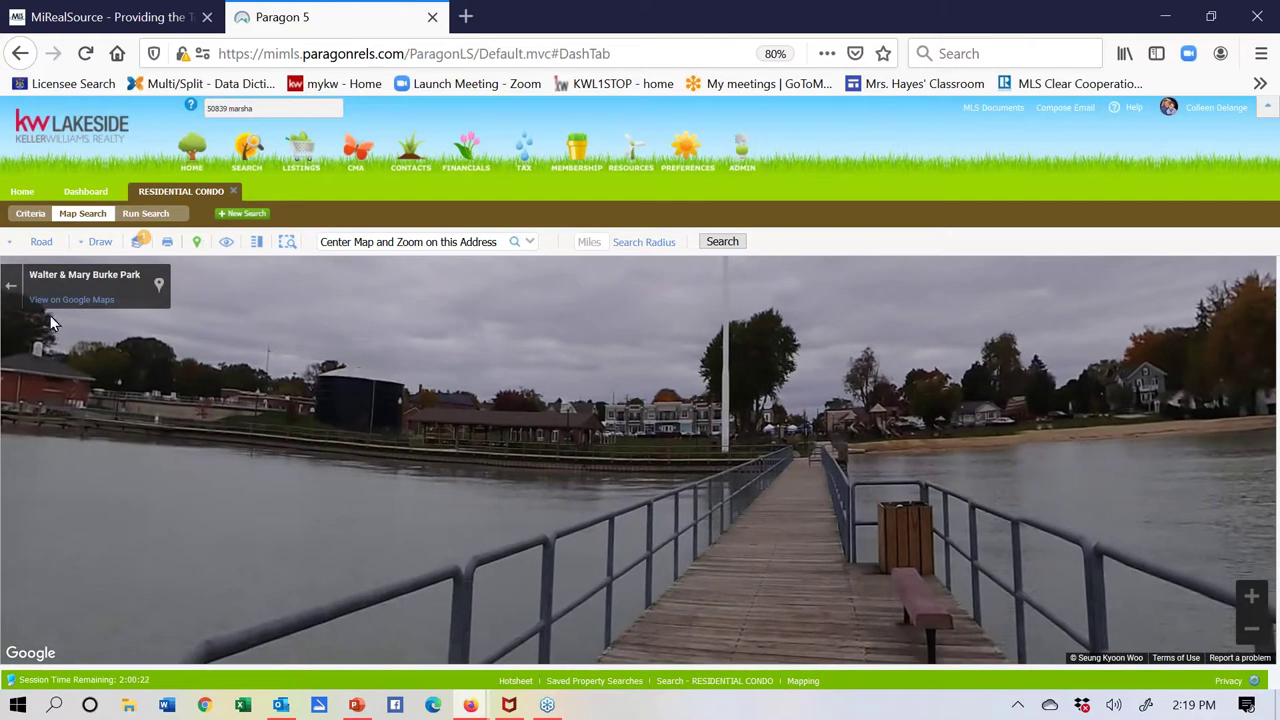
left_click(8, 289)
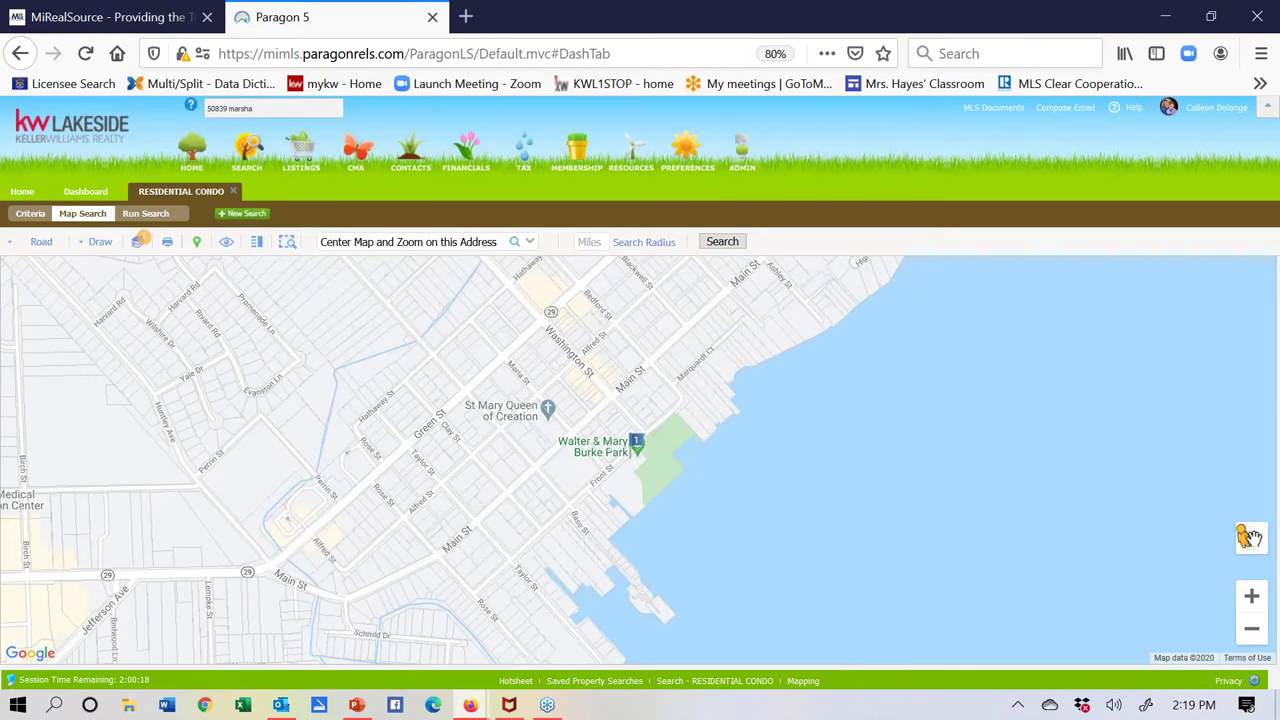
left_click_drag(1243, 537, 600, 452)
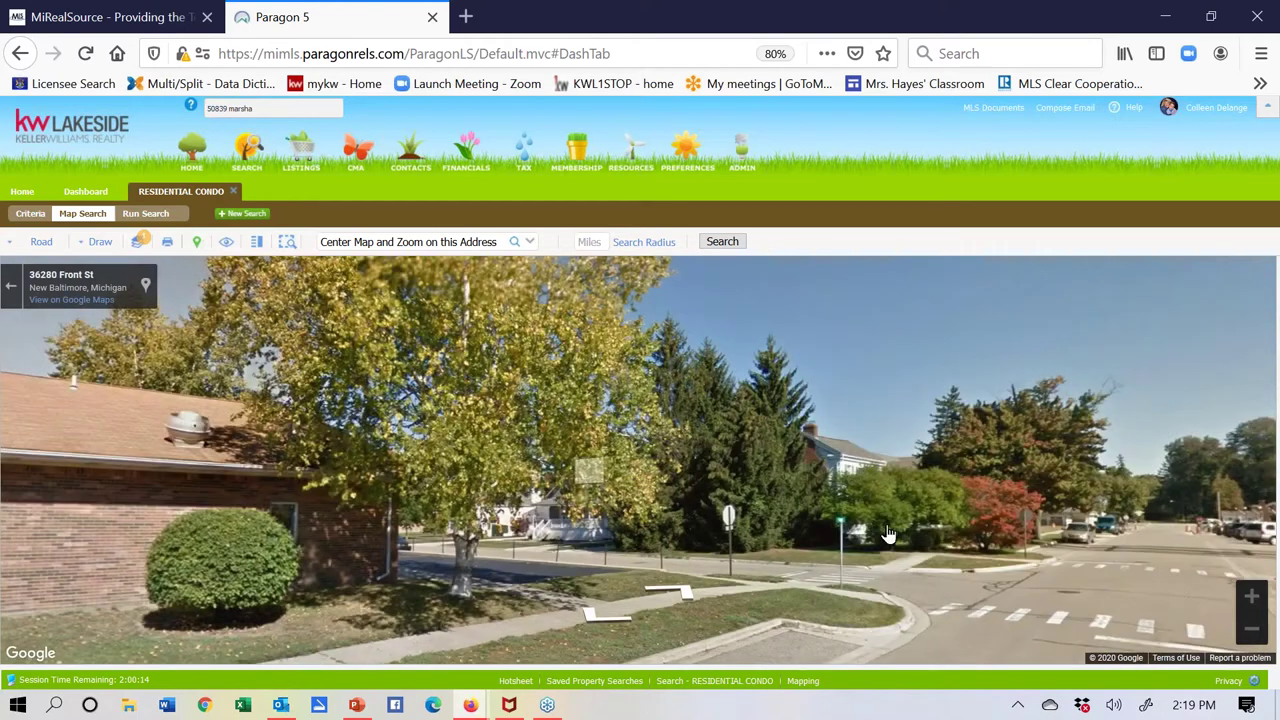
left_click(1195, 623)
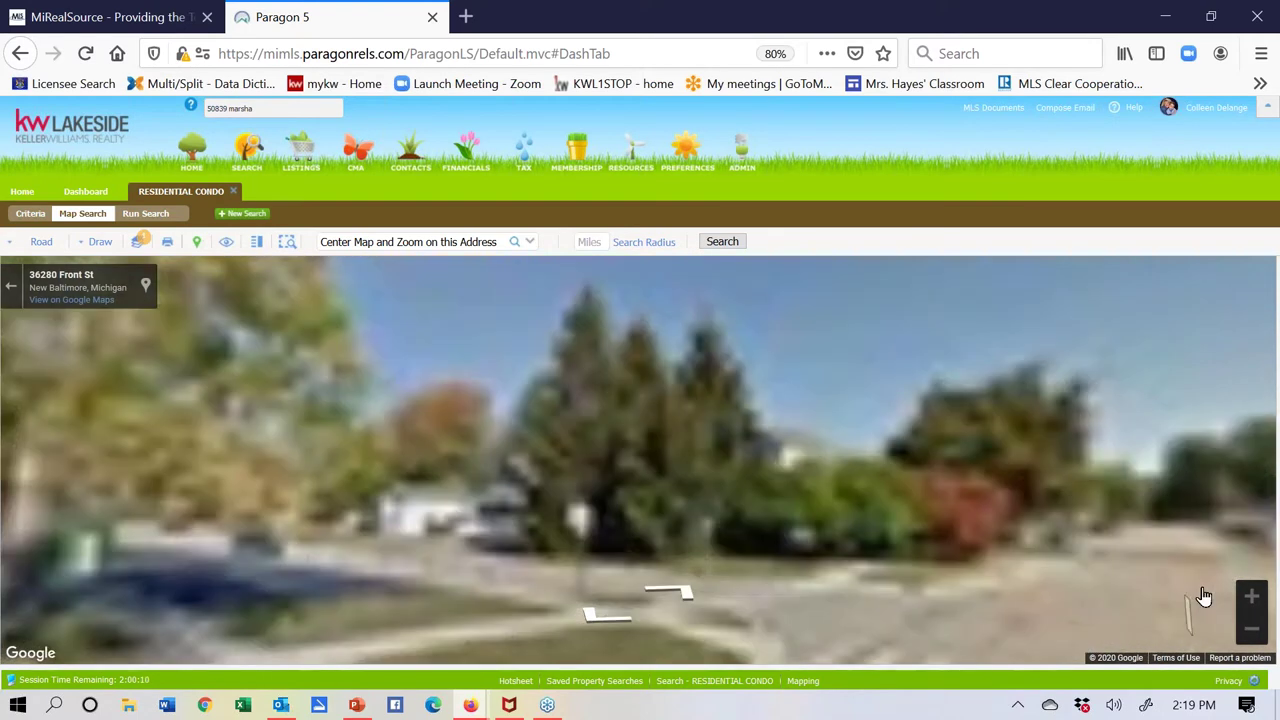
left_click(1218, 556)
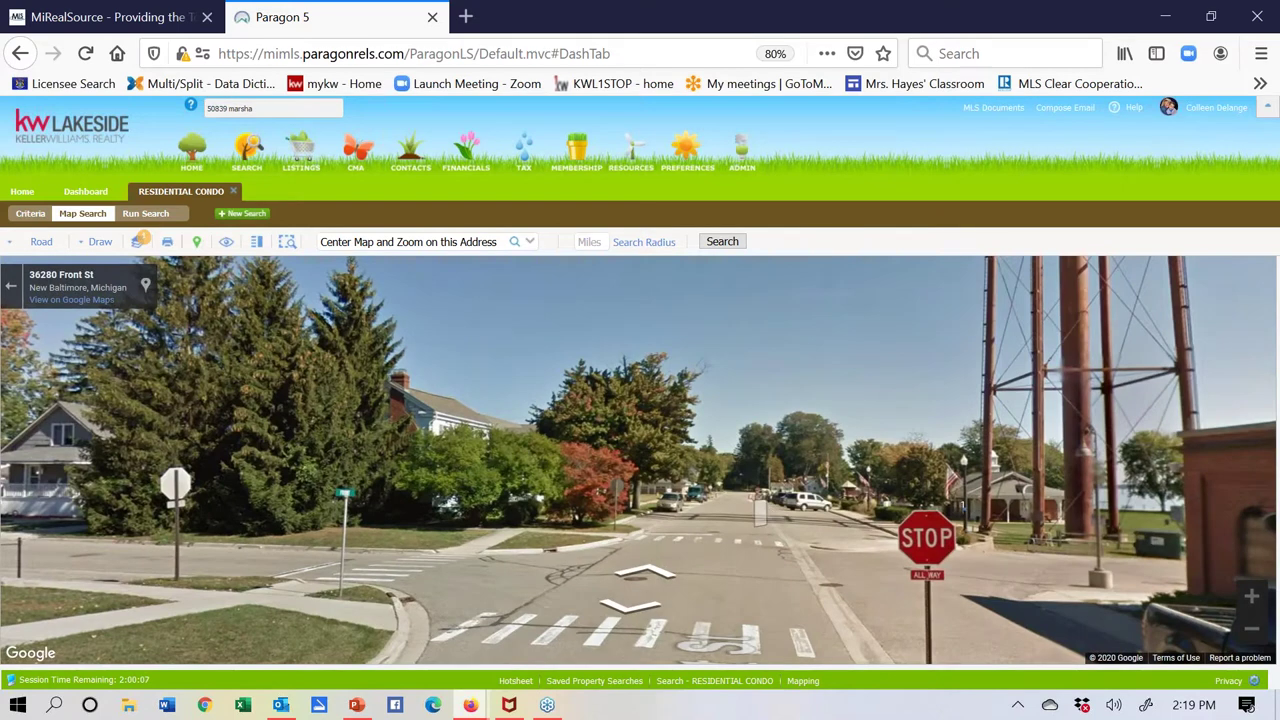
left_click(760, 512)
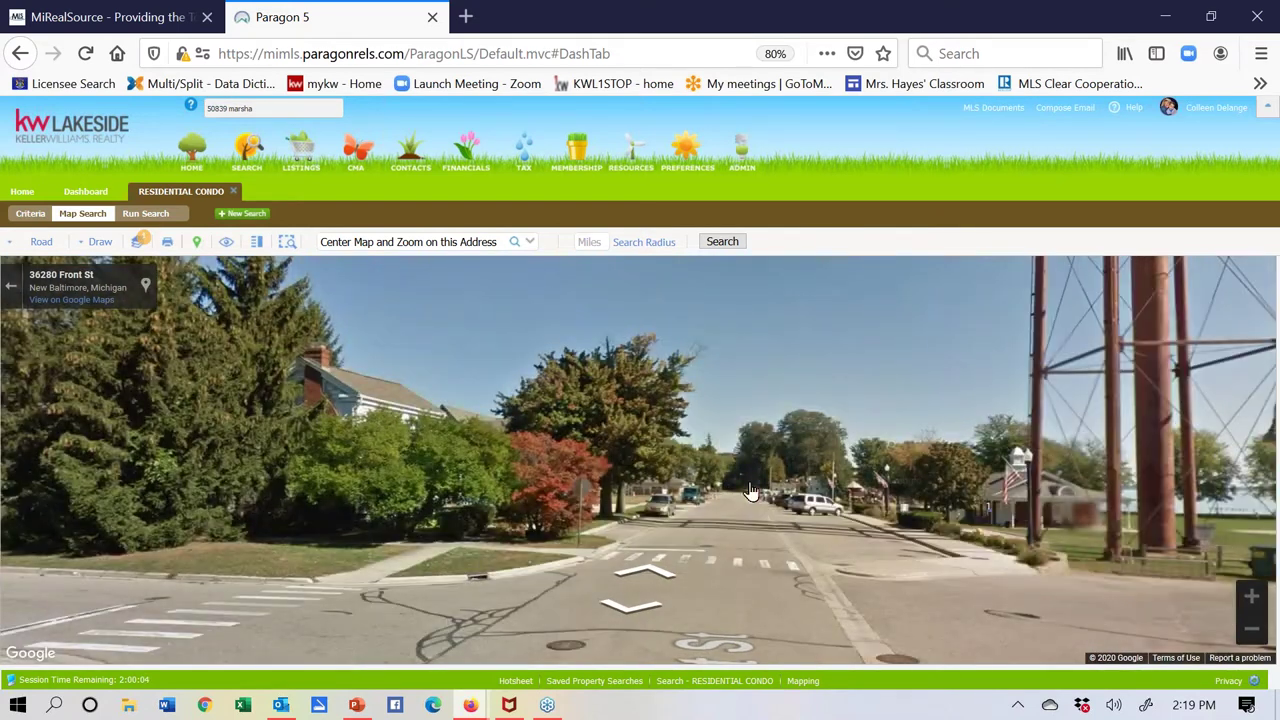
left_click(751, 490)
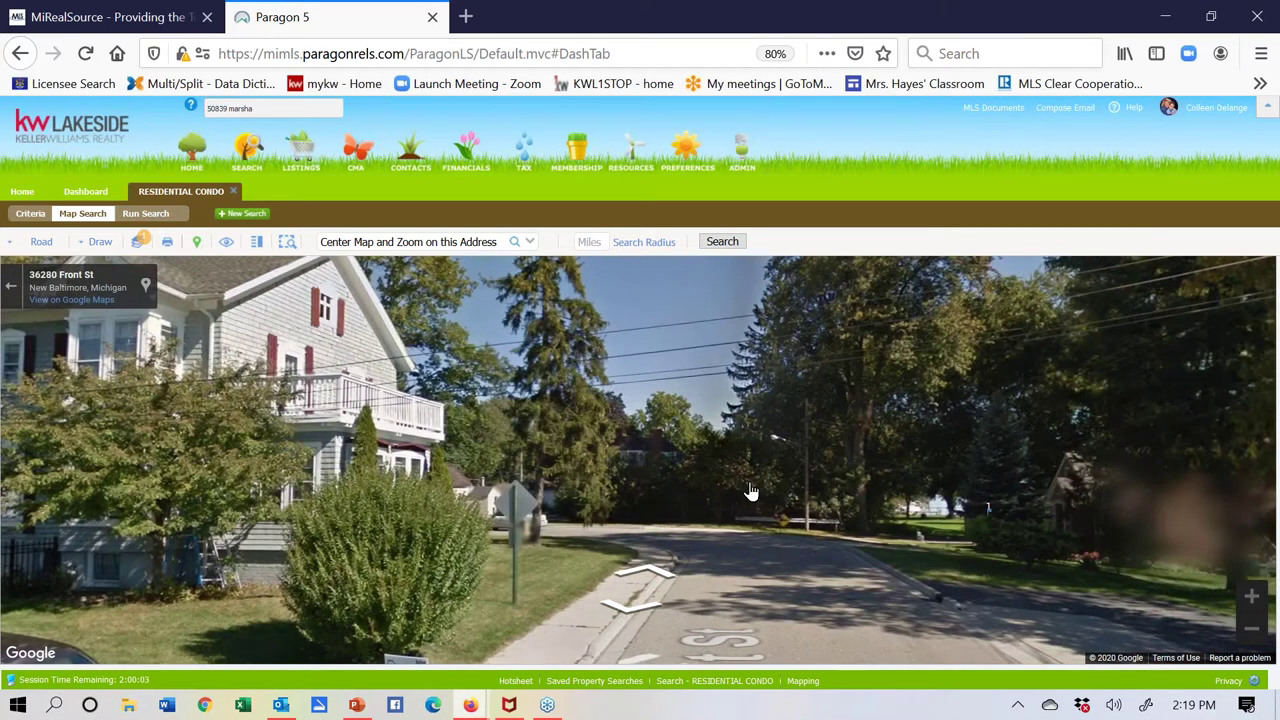